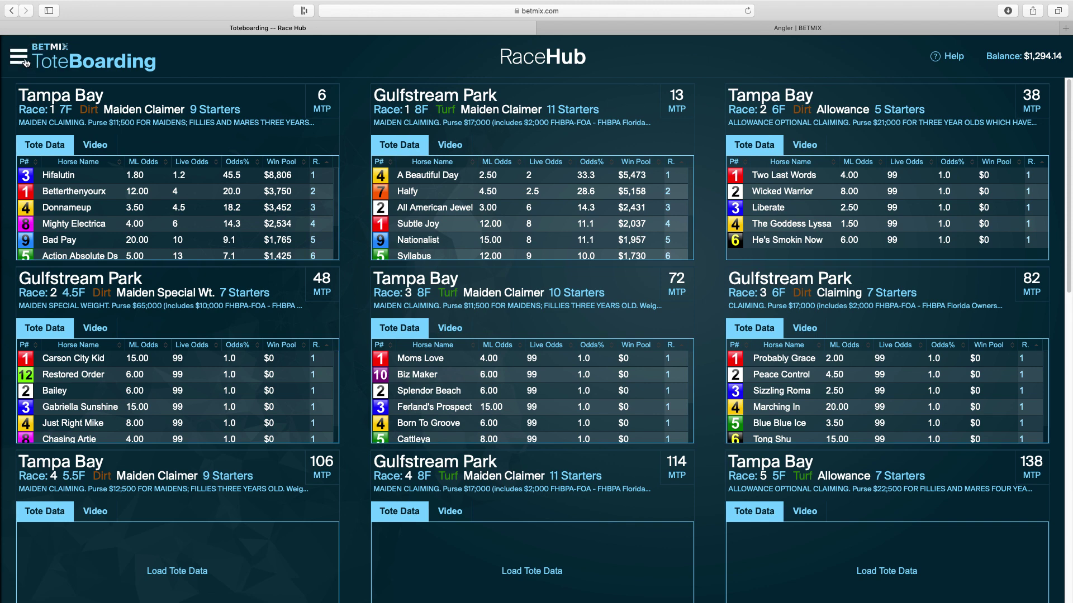
Go to BetNet and open the filter settings for today's races.
{"action": "left_click", "coordinate": [18, 58]}
{"action": "left_click", "coordinate": [63, 193]}
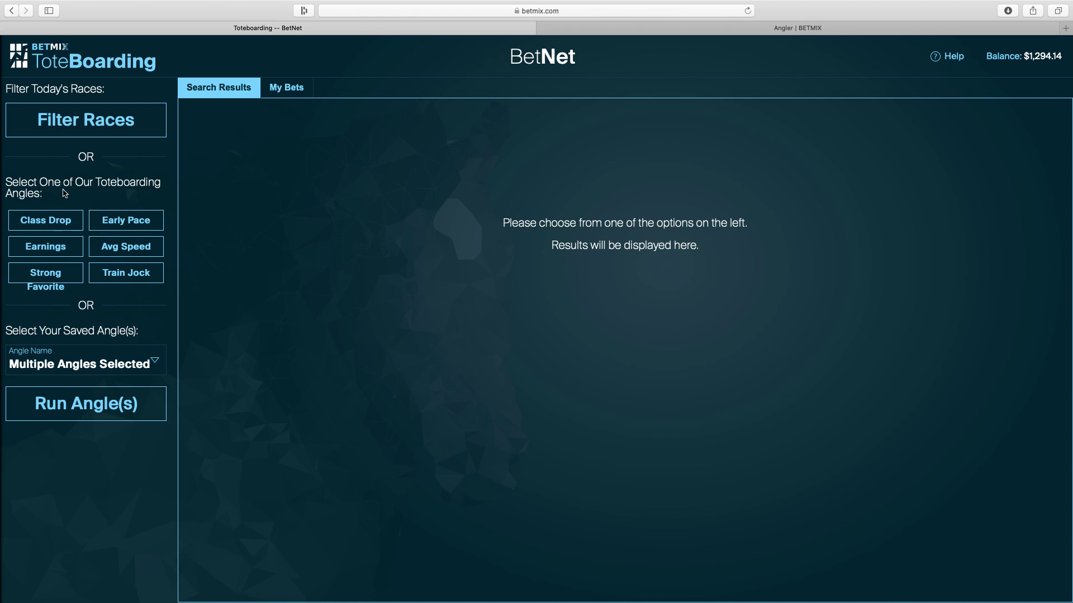
{"action": "left_click", "coordinate": [85, 127]}
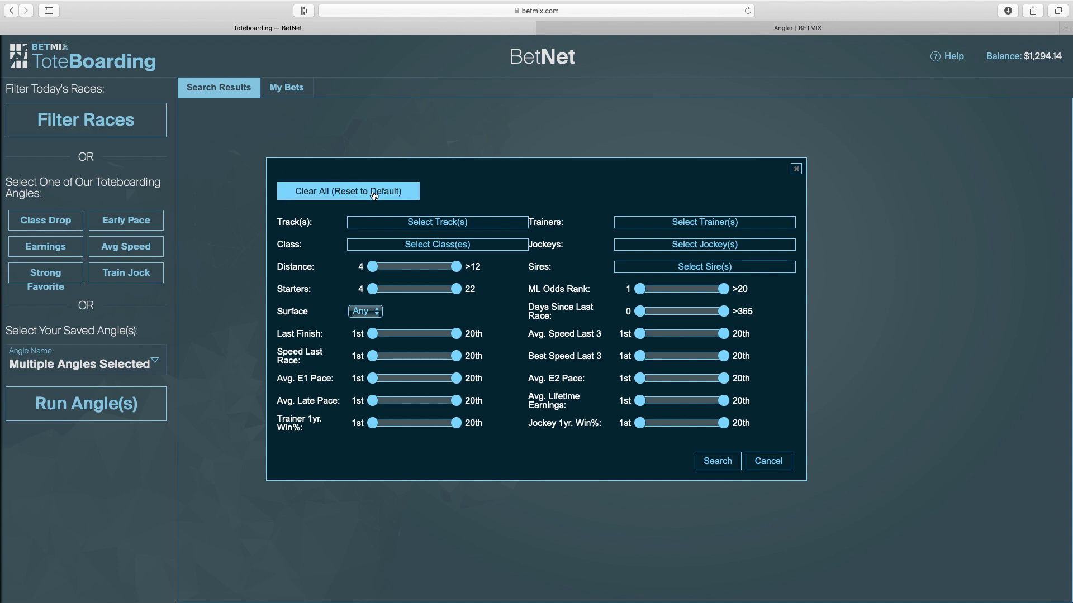
Search for dirt races at distance 6 with 7 to 22 starters, and sort the results by status.
{"action": "left_click", "coordinate": [471, 224]}
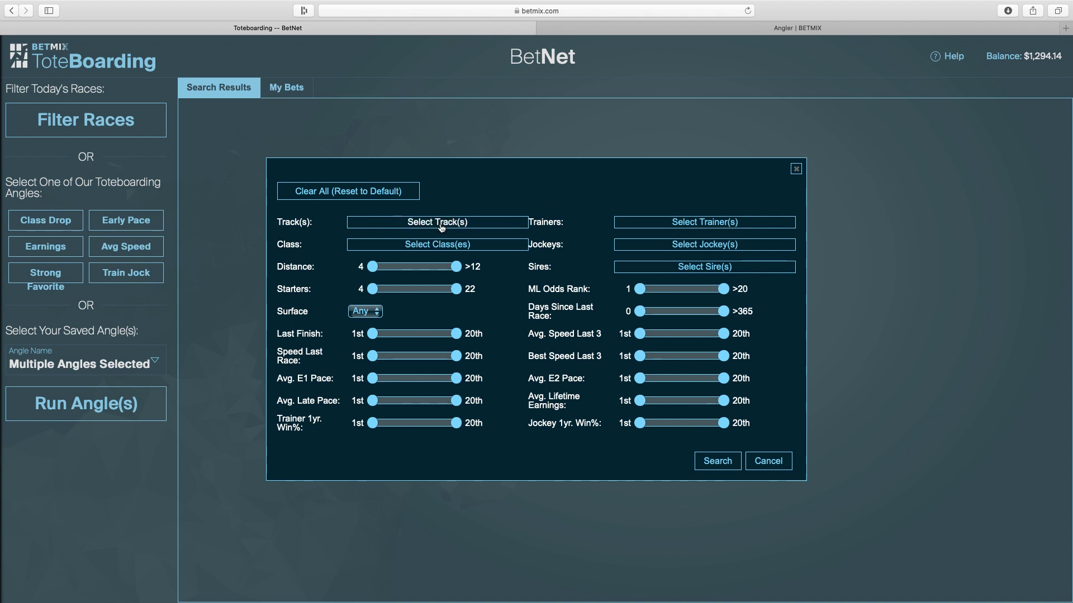
{"action": "left_click", "coordinate": [420, 247]}
{"action": "left_click", "coordinate": [368, 313]}
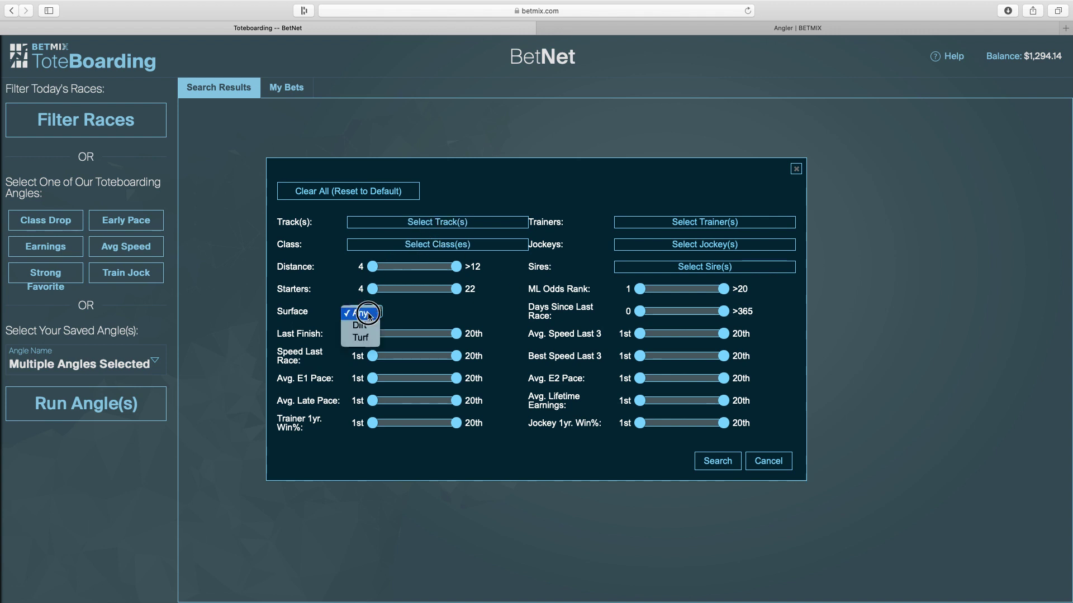
{"action": "left_click", "coordinate": [381, 284]}
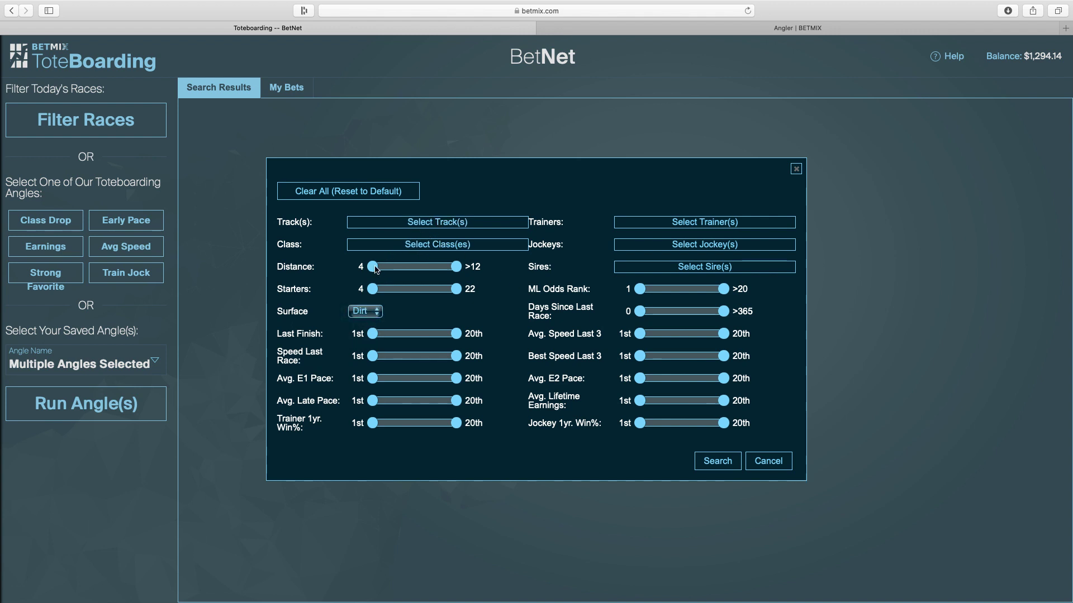
{"action": "left_click_drag", "start_coordinate": [456, 267], "coordinate": [383, 295]}
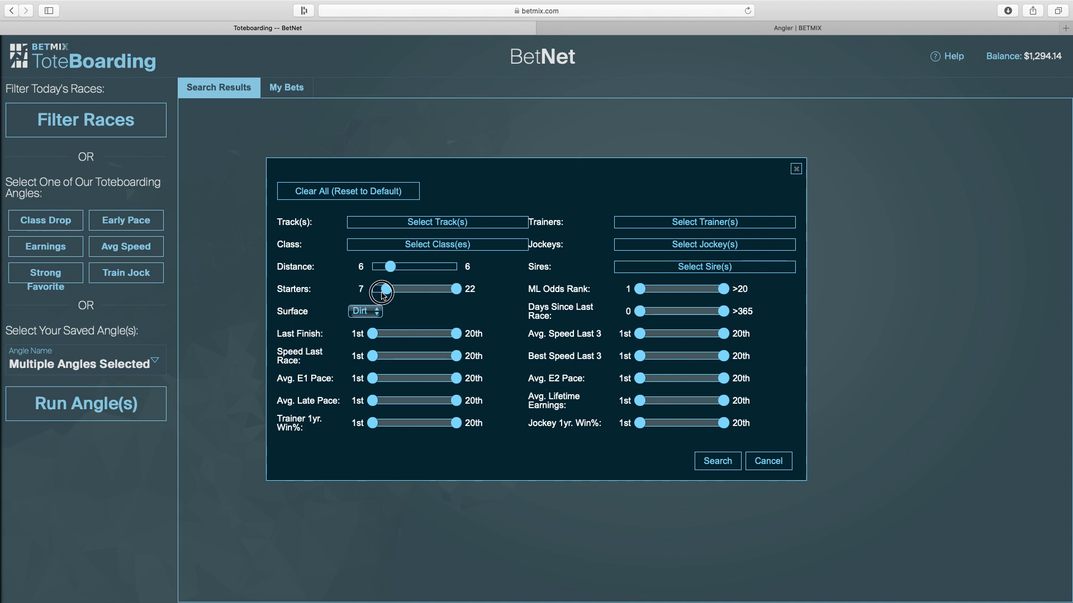
{"action": "left_click", "coordinate": [717, 461]}
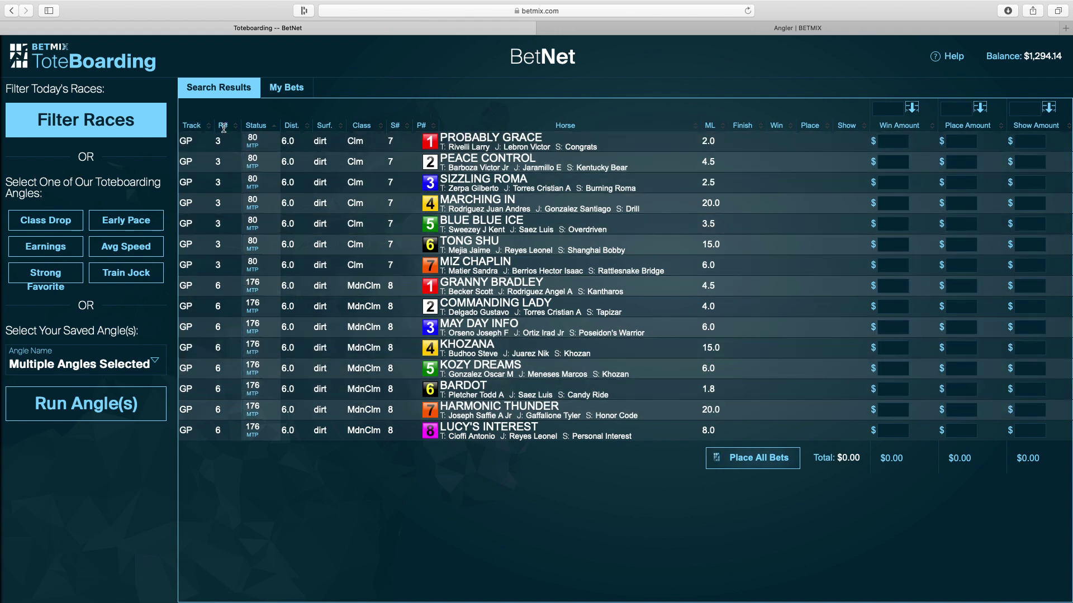
{"action": "left_click", "coordinate": [255, 124]}
{"action": "left_click", "coordinate": [256, 124]}
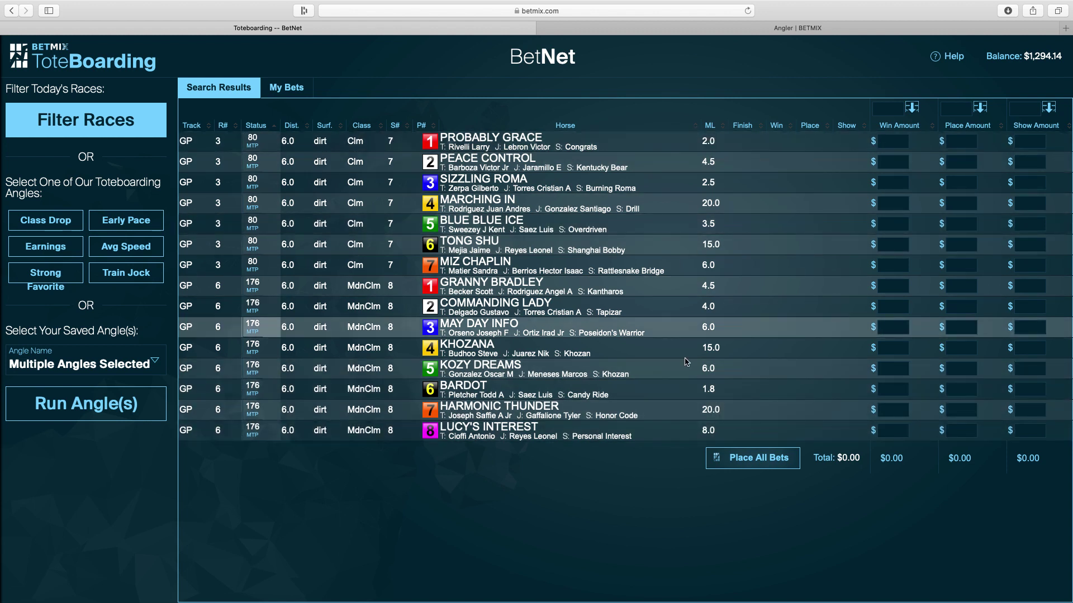
Reset the race filter to its defaults and search for horses of trainer Casse Mark.
{"action": "left_click", "coordinate": [100, 107]}
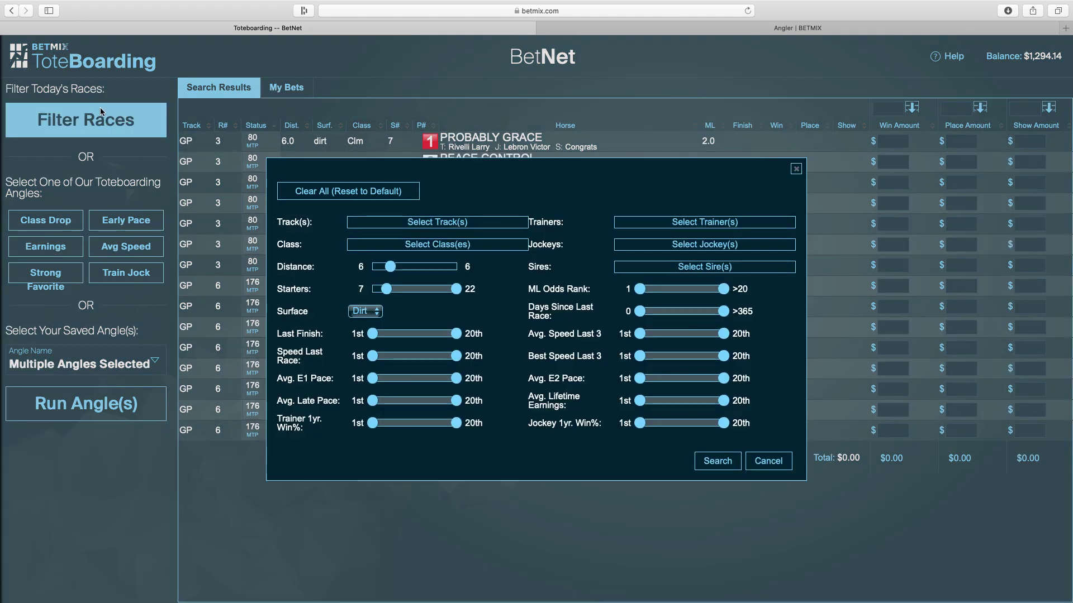
{"action": "left_click", "coordinate": [349, 193]}
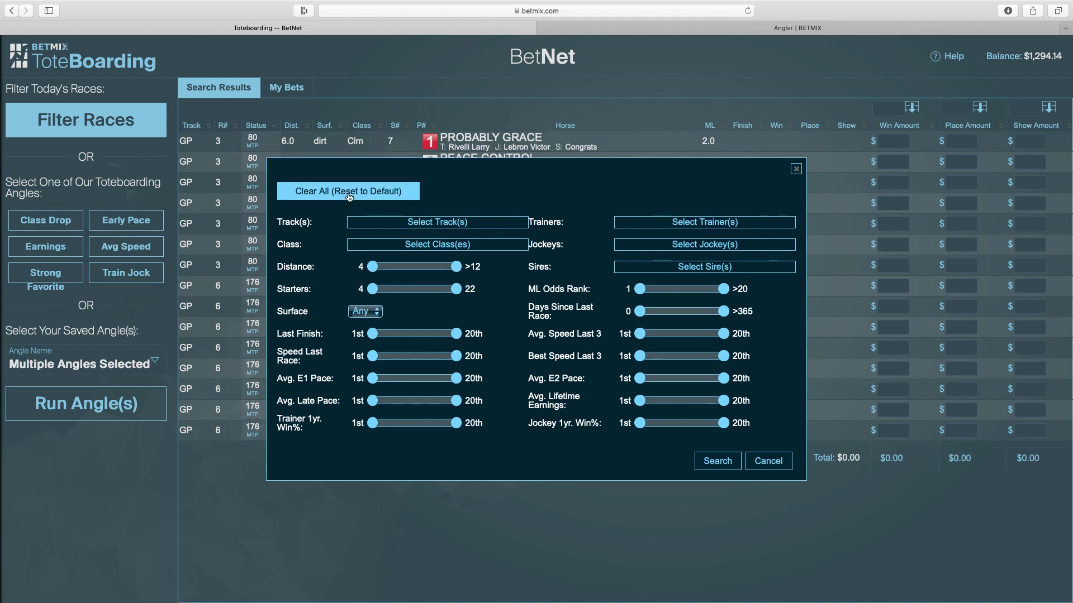
{"action": "left_click", "coordinate": [680, 223]}
{"action": "scroll", "coordinate": [662, 287], "scroll_direction": "down", "scroll_amount": 5}
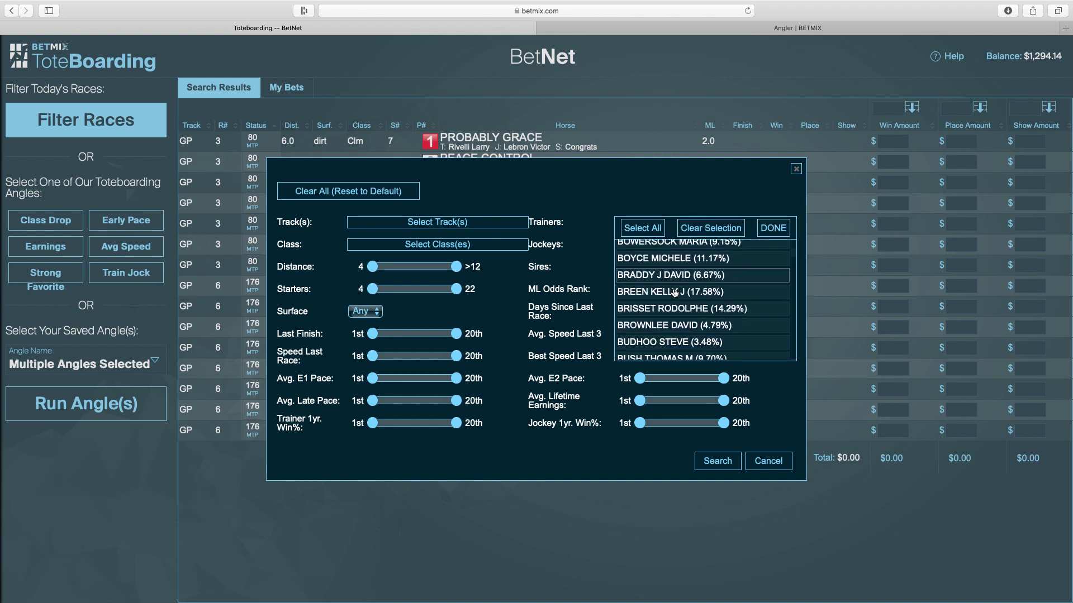
{"action": "scroll", "coordinate": [693, 280], "scroll_direction": "up", "scroll_amount": 5}
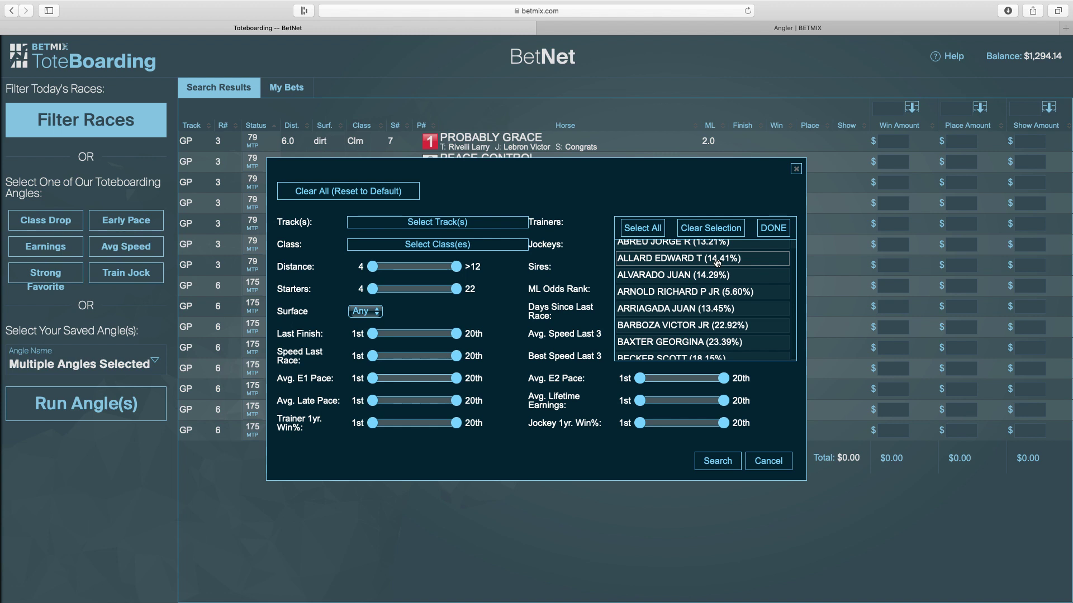
{"action": "scroll", "coordinate": [715, 266], "scroll_direction": "down", "scroll_amount": 5}
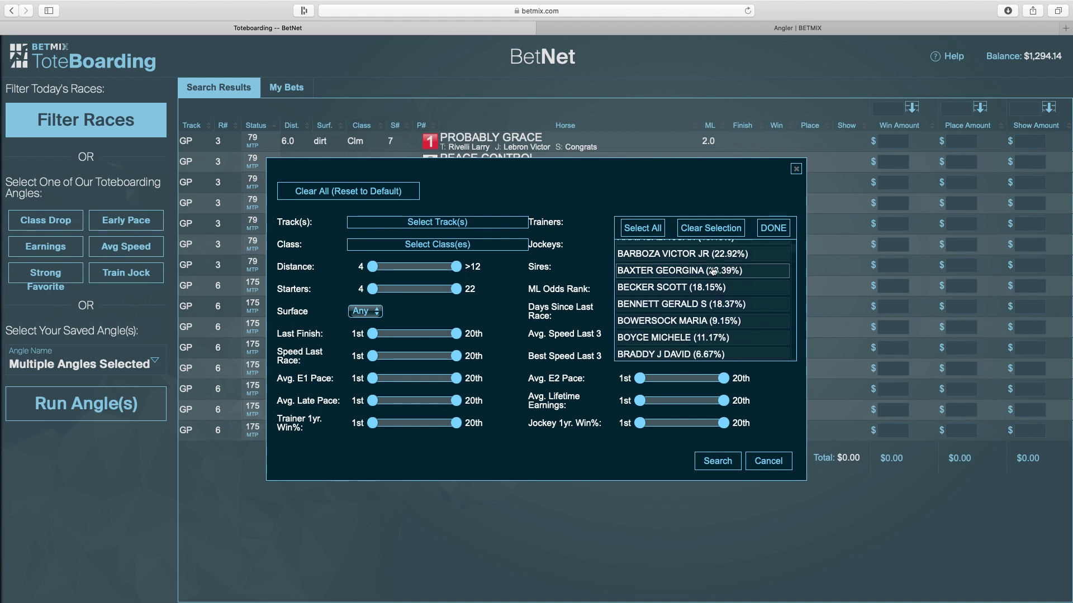
{"action": "scroll", "coordinate": [712, 272], "scroll_direction": "down", "scroll_amount": 8}
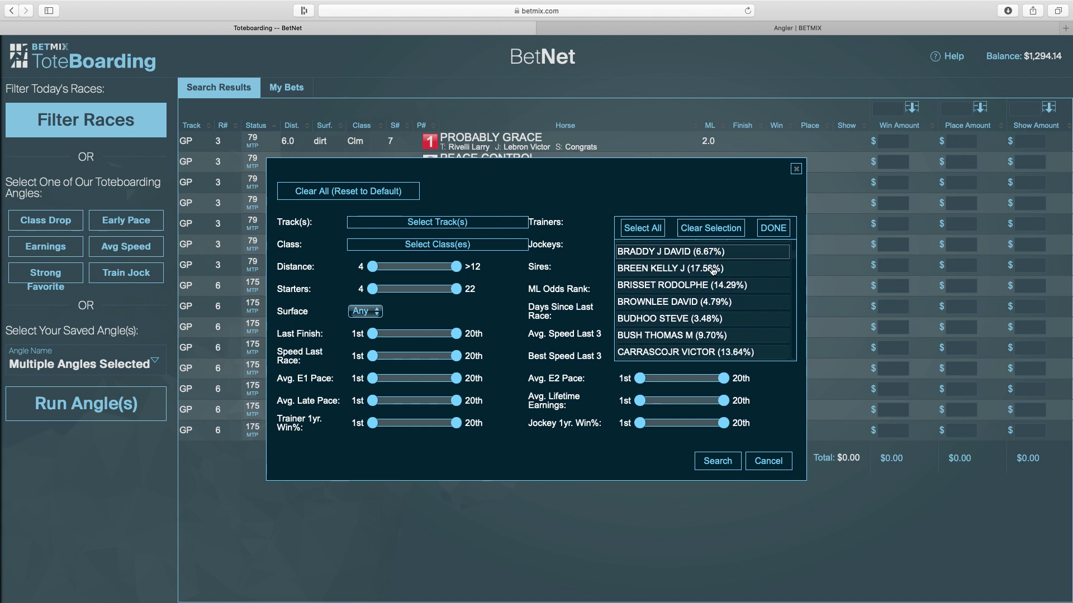
{"action": "scroll", "coordinate": [712, 273], "scroll_direction": "down", "scroll_amount": 2}
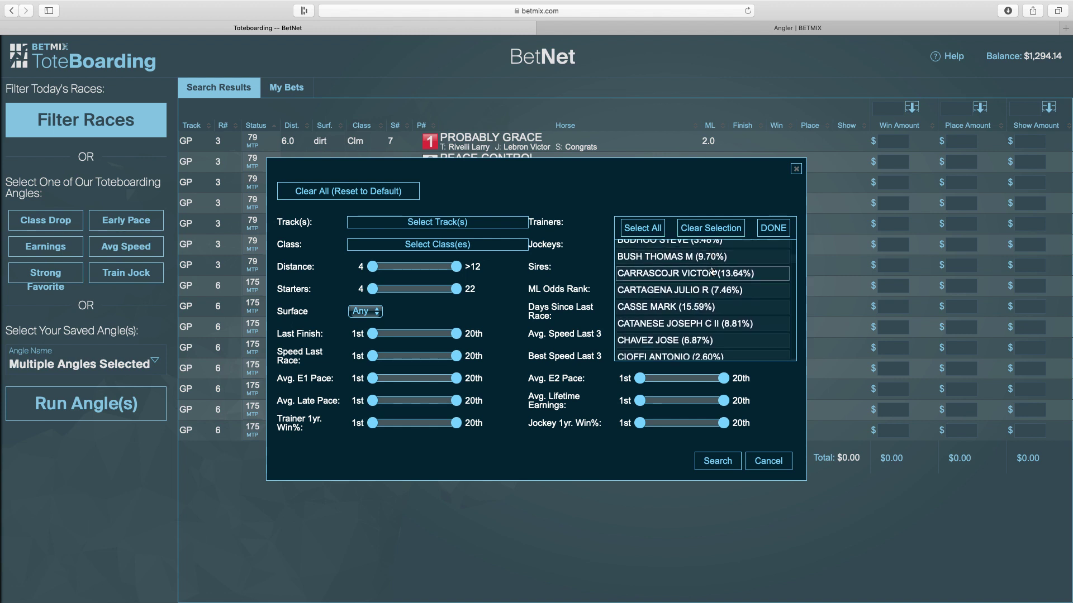
{"action": "left_click", "coordinate": [710, 305]}
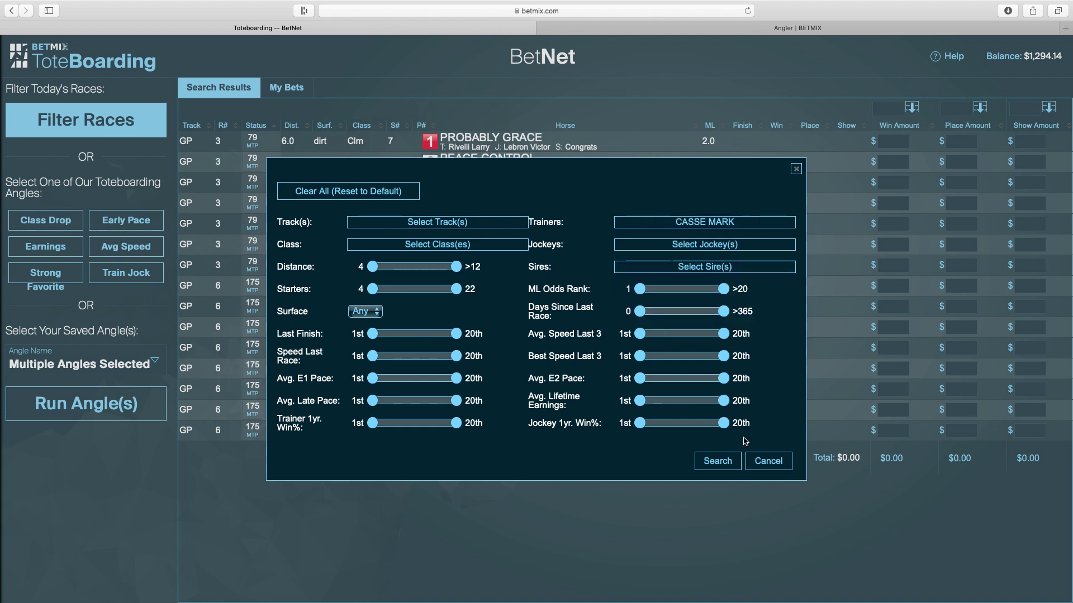
{"action": "left_click", "coordinate": [729, 464]}
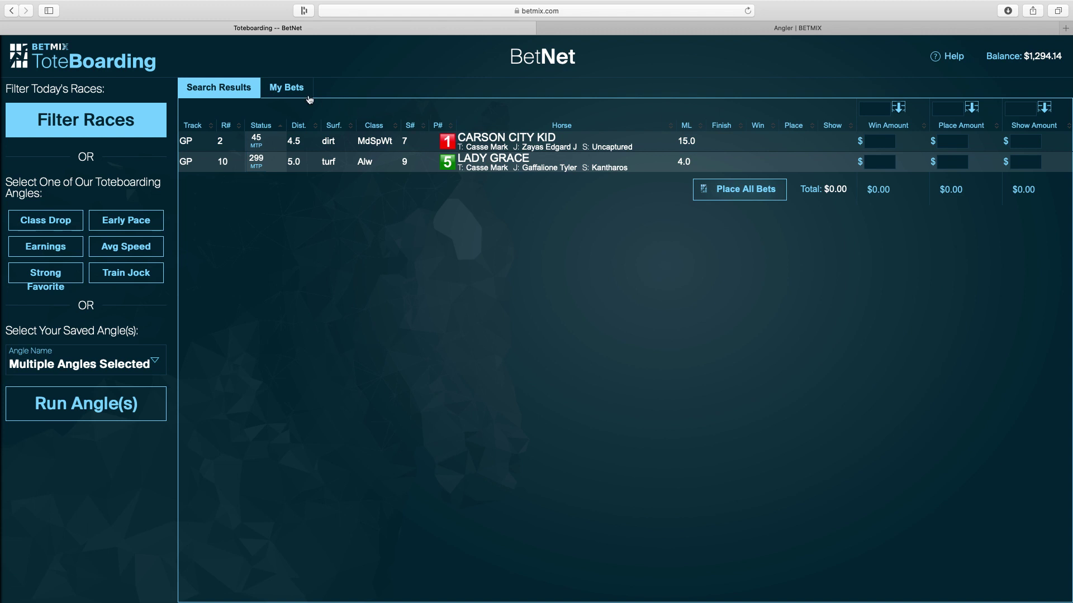
Add jockey Zayas Edgard J to the race filter and rerun the search.
{"action": "left_click", "coordinate": [119, 107]}
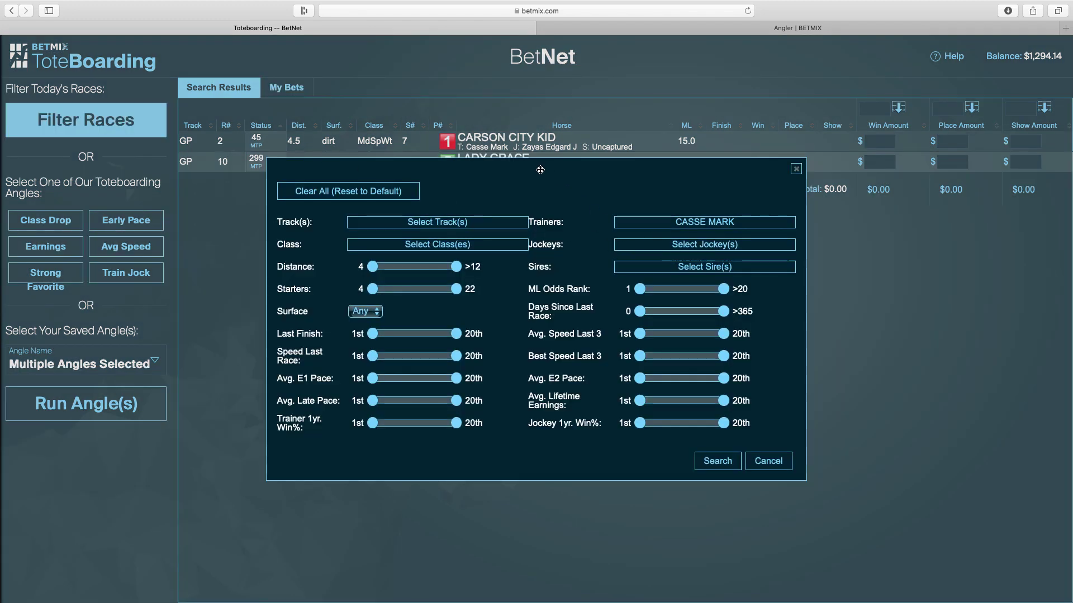
{"action": "left_click", "coordinate": [698, 249]}
{"action": "scroll", "coordinate": [679, 307], "scroll_direction": "down", "scroll_amount": 15}
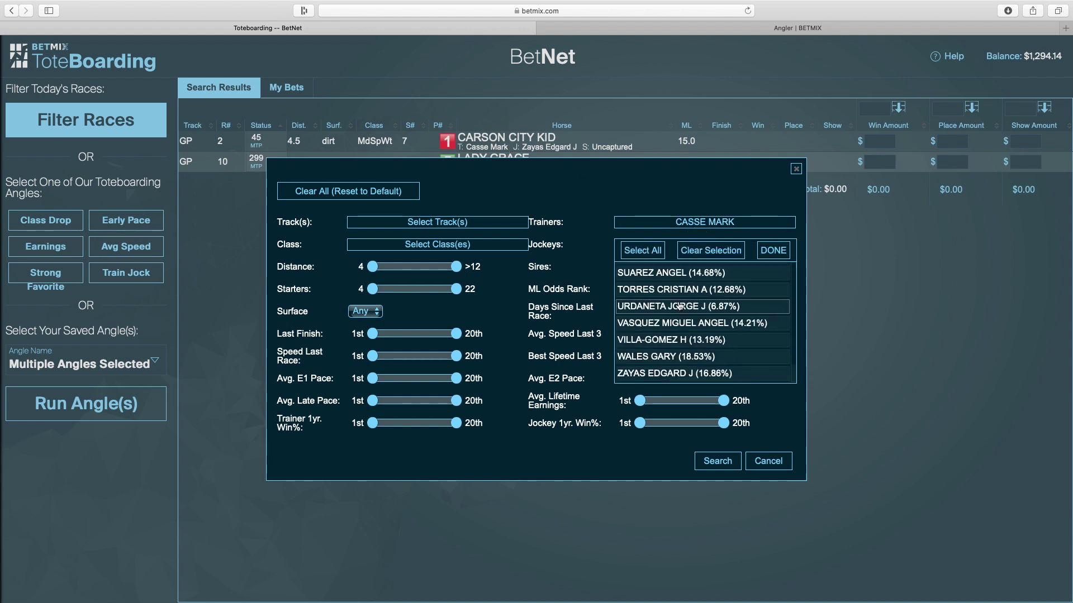
{"action": "left_click", "coordinate": [673, 373]}
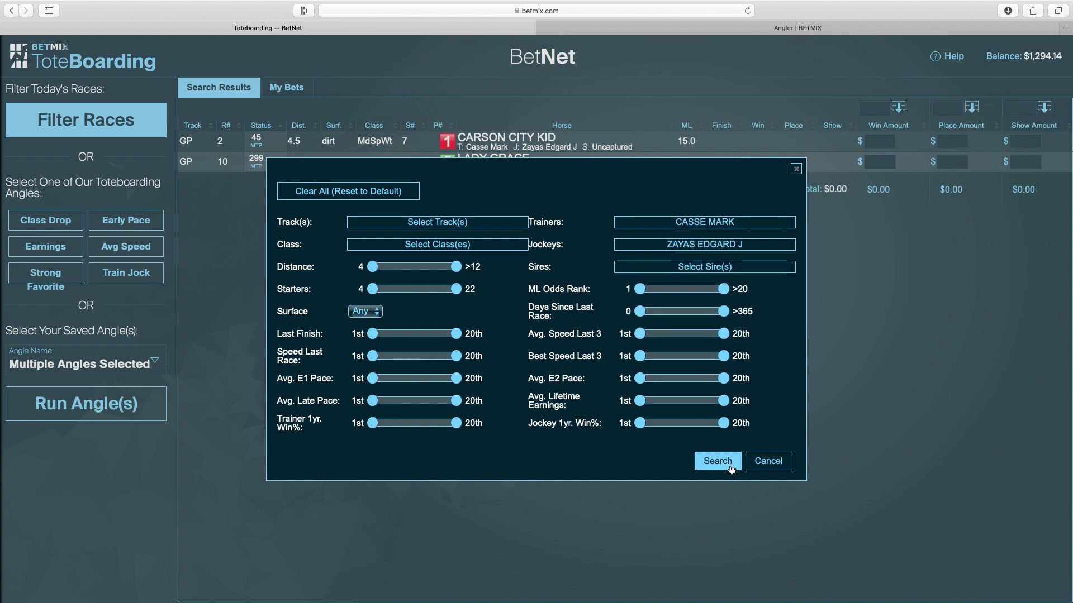
{"action": "left_click", "coordinate": [723, 462]}
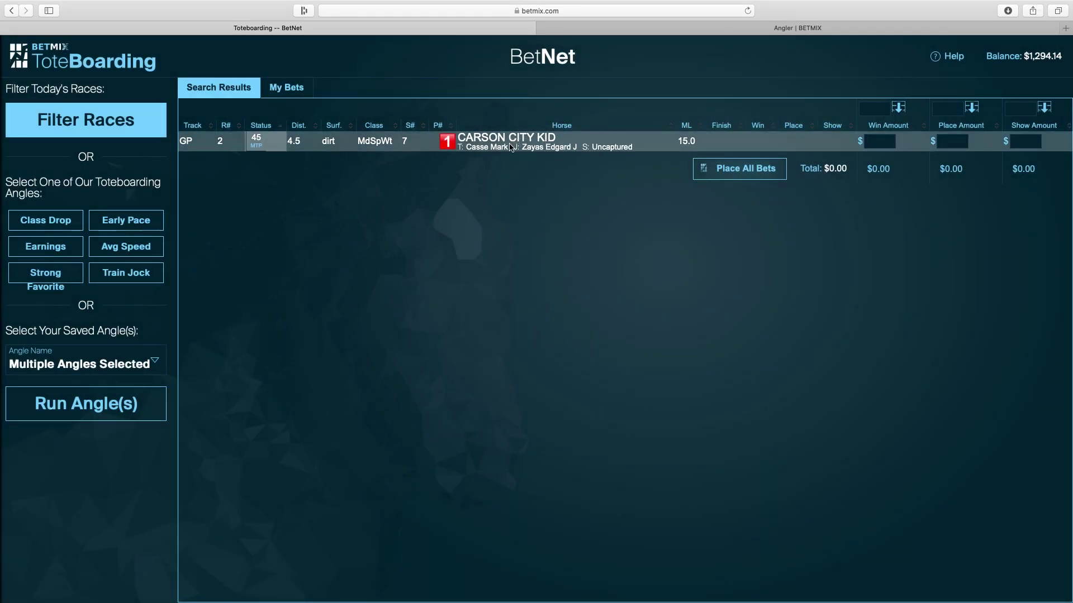
Reset the race filter to its defaults and search for horses by the sire Awesome Again.
{"action": "left_click", "coordinate": [85, 119]}
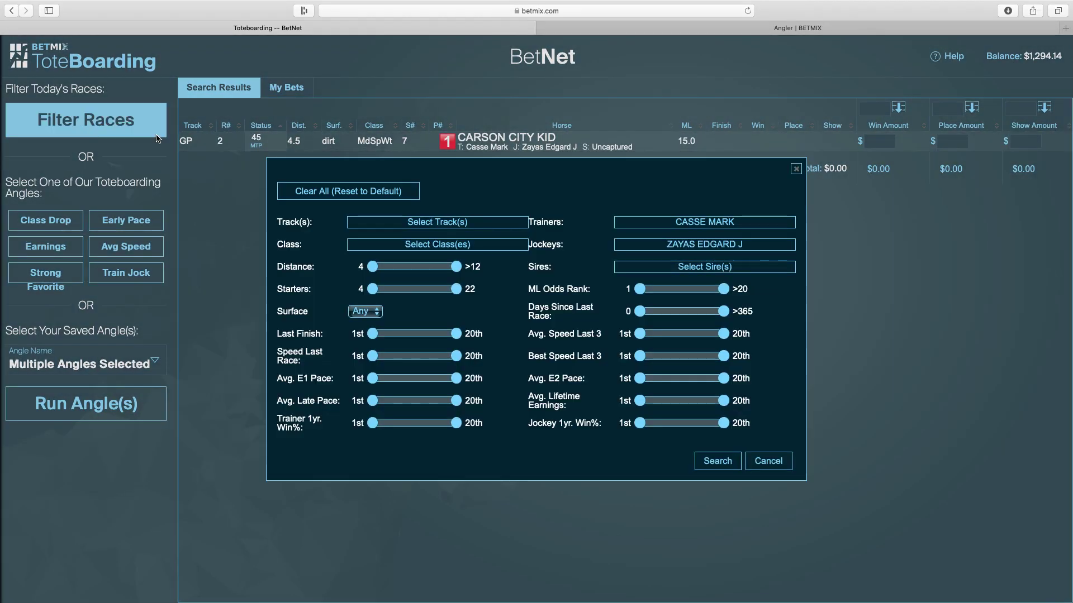
{"action": "left_click", "coordinate": [387, 192]}
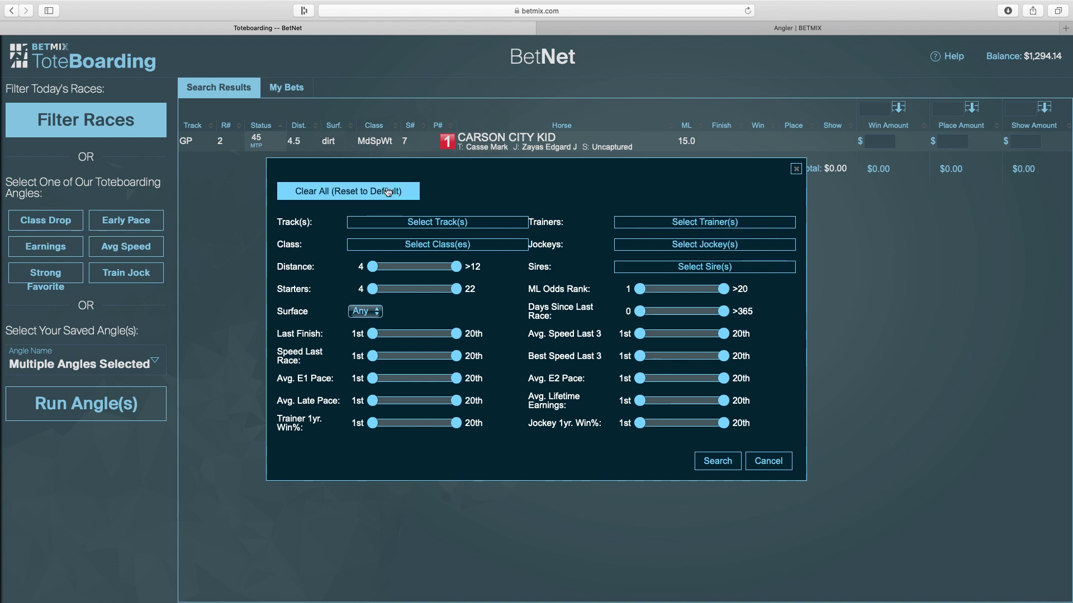
{"action": "left_click", "coordinate": [684, 270]}
{"action": "scroll", "coordinate": [680, 323], "scroll_direction": "down", "scroll_amount": 2}
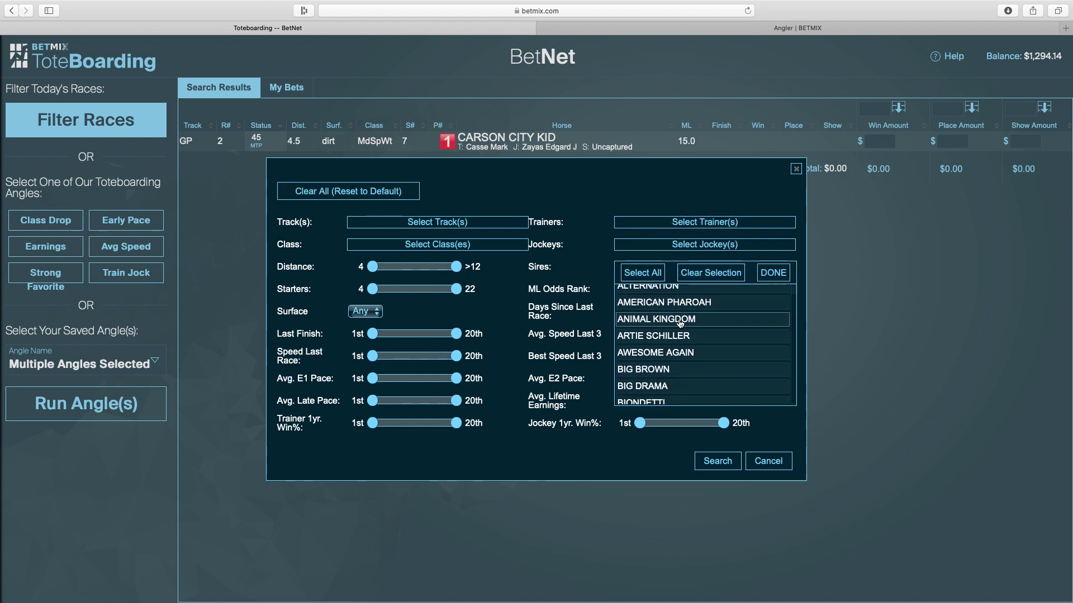
{"action": "left_click", "coordinate": [696, 352]}
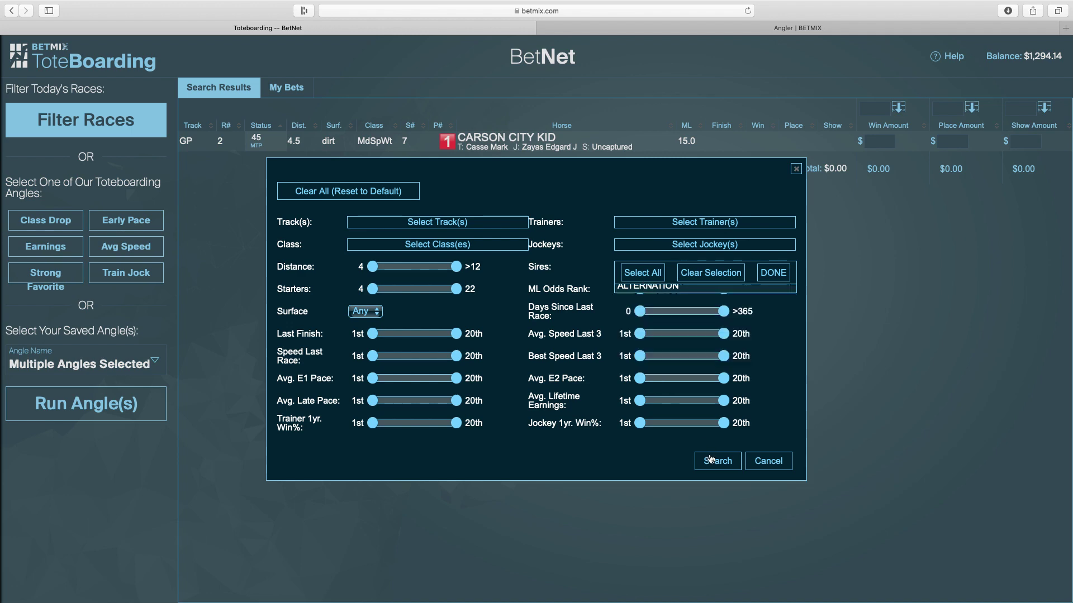
{"action": "left_click", "coordinate": [711, 460]}
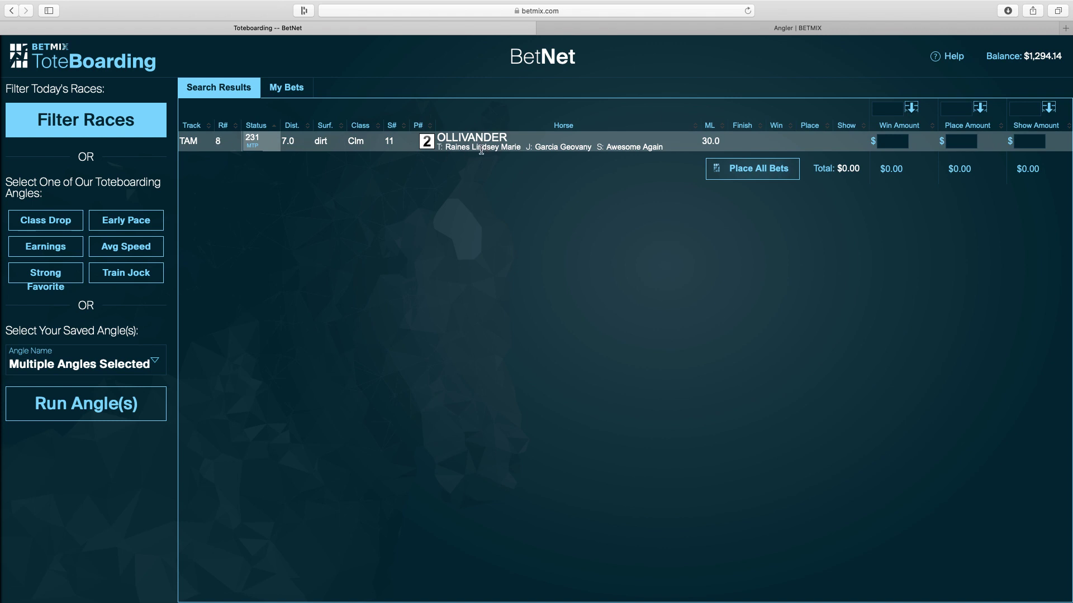
Clear the sire selection in the race filter and limit Speed Last Race to 1st through 3rd.
{"action": "left_click", "coordinate": [85, 119]}
{"action": "left_click", "coordinate": [683, 272]}
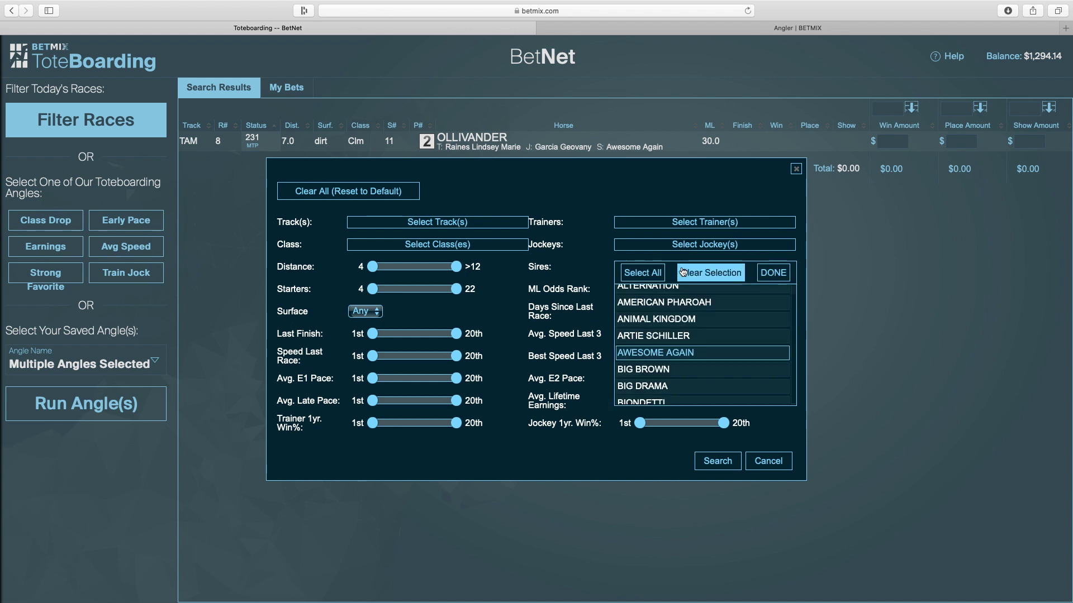
{"action": "left_click", "coordinate": [706, 272]}
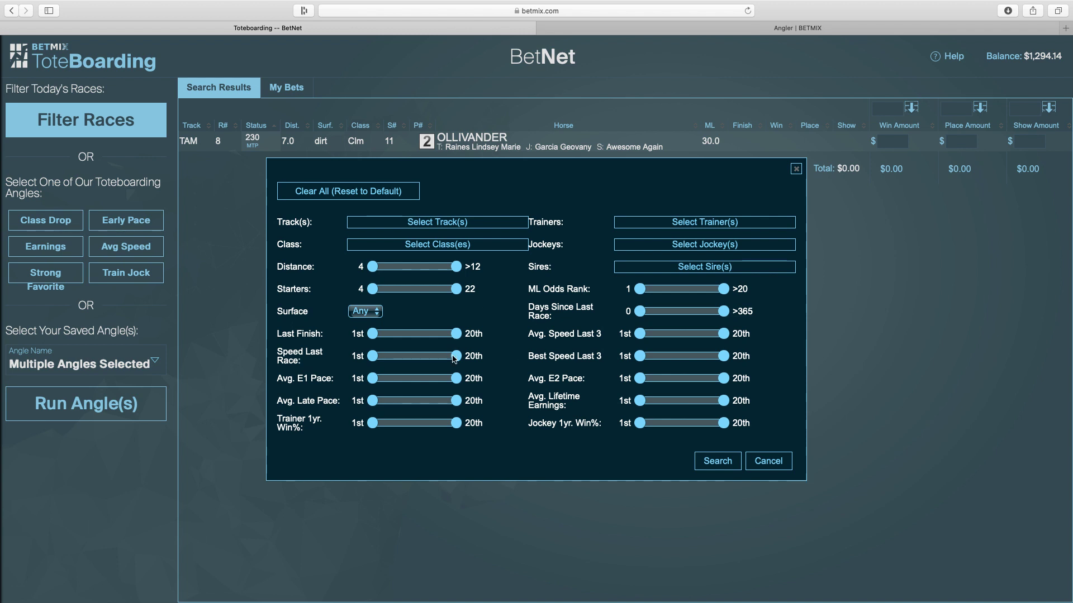
{"action": "left_click_drag", "start_coordinate": [371, 357], "coordinate": [374, 357]}
{"action": "left_click_drag", "start_coordinate": [456, 356], "coordinate": [384, 359]}
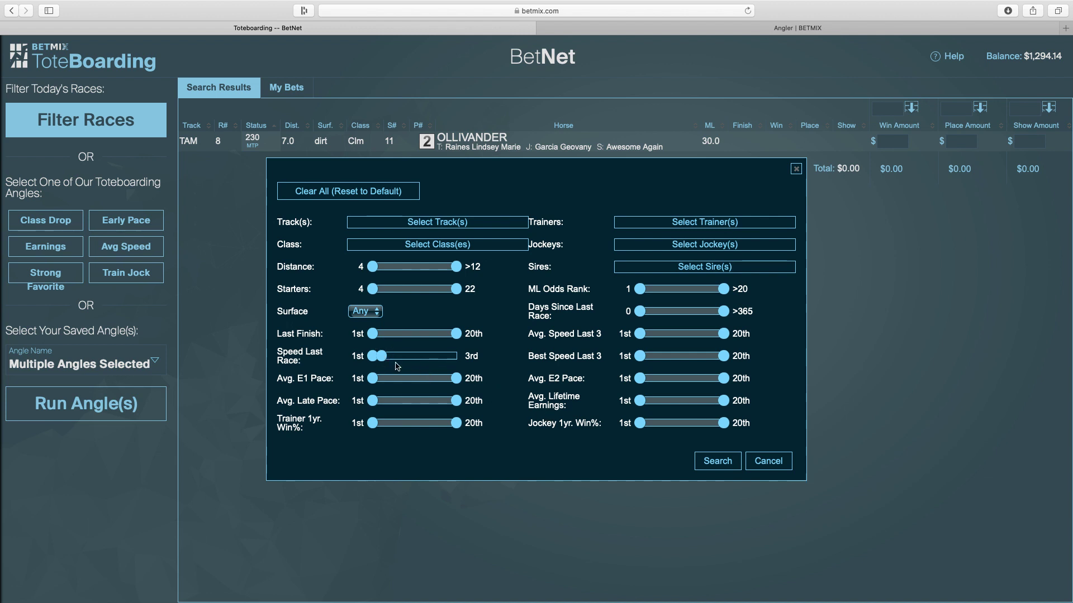
{"action": "left_click_drag", "start_coordinate": [382, 356], "coordinate": [359, 357]}
{"action": "left_click", "coordinate": [373, 357]}
{"action": "left_click", "coordinate": [375, 357]}
Search with jockey and trainer 1yr. win% limited to 1st through 4th and days since last race to 0 through 90.
{"action": "left_click_drag", "start_coordinate": [725, 425], "coordinate": [655, 428]}
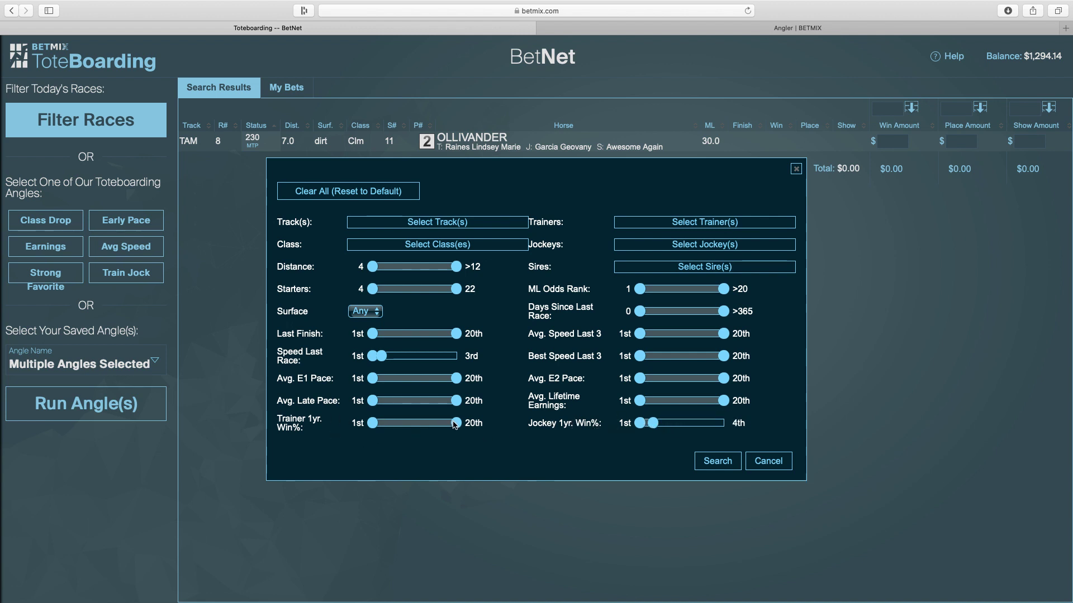
{"action": "left_click_drag", "start_coordinate": [454, 425], "coordinate": [386, 427]}
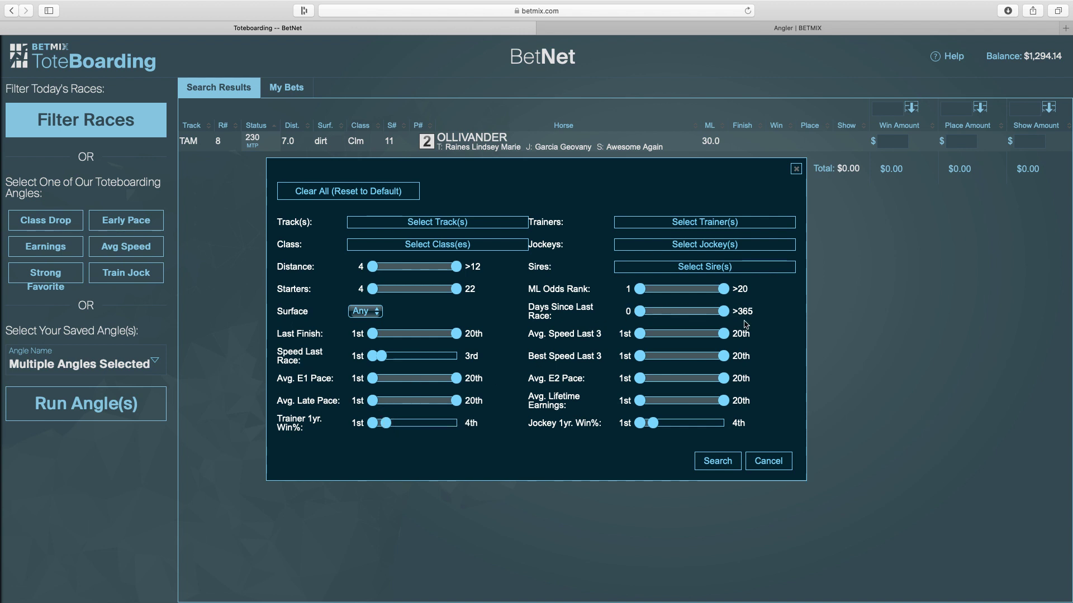
{"action": "left_click_drag", "start_coordinate": [730, 316], "coordinate": [664, 327]}
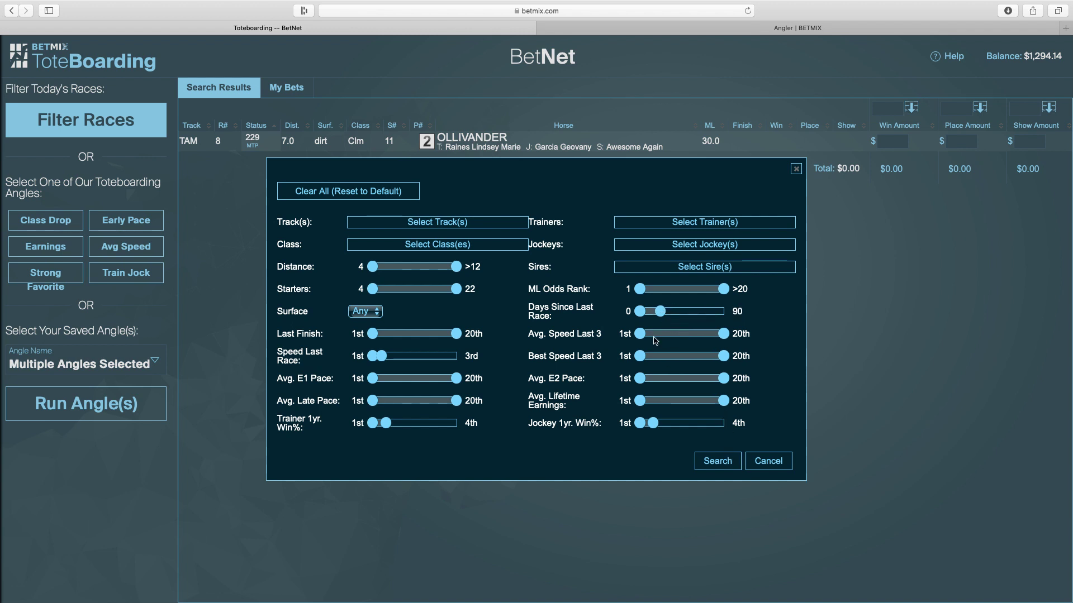
{"action": "left_click", "coordinate": [717, 462]}
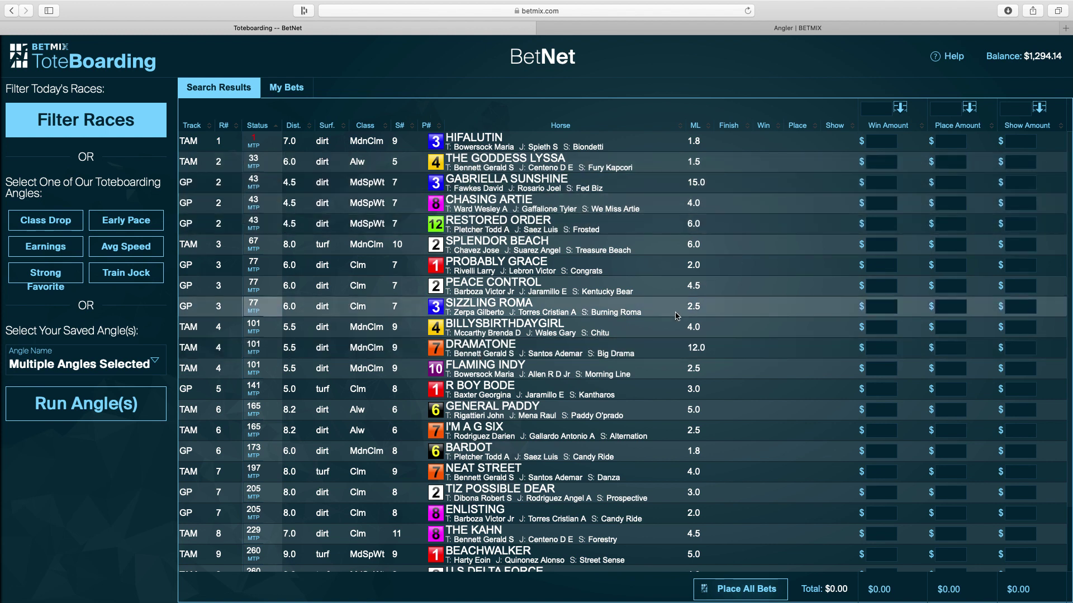
Set a win amount of $2 and apply it to every horse in the search results.
{"action": "left_click", "coordinate": [878, 111]}
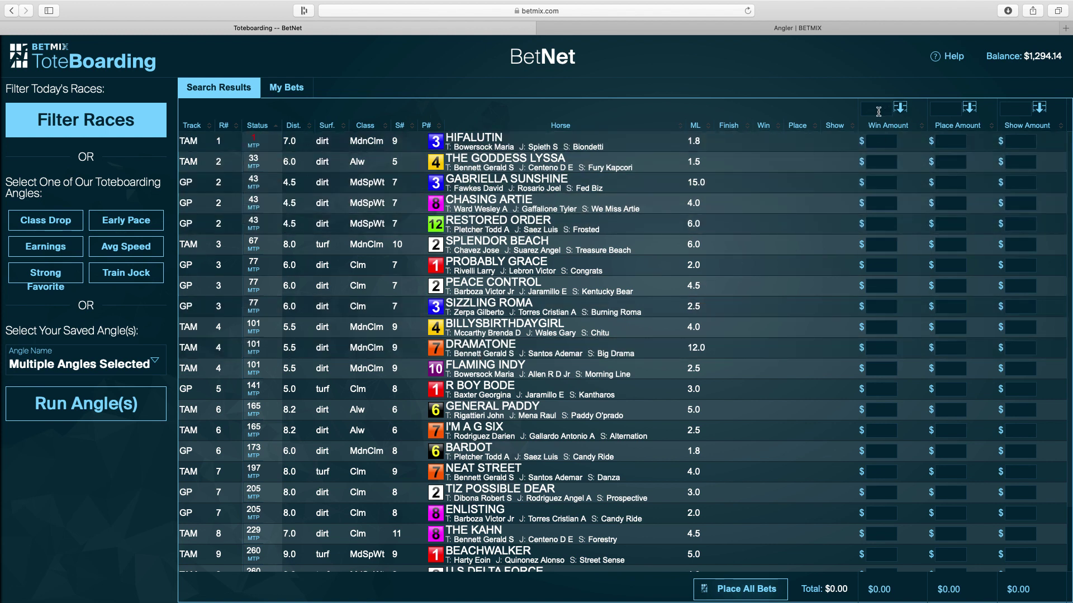
{"action": "type", "text": "2"}
{"action": "left_click", "coordinate": [899, 106]}
{"action": "scroll", "coordinate": [886, 196], "scroll_direction": "down", "scroll_amount": 3}
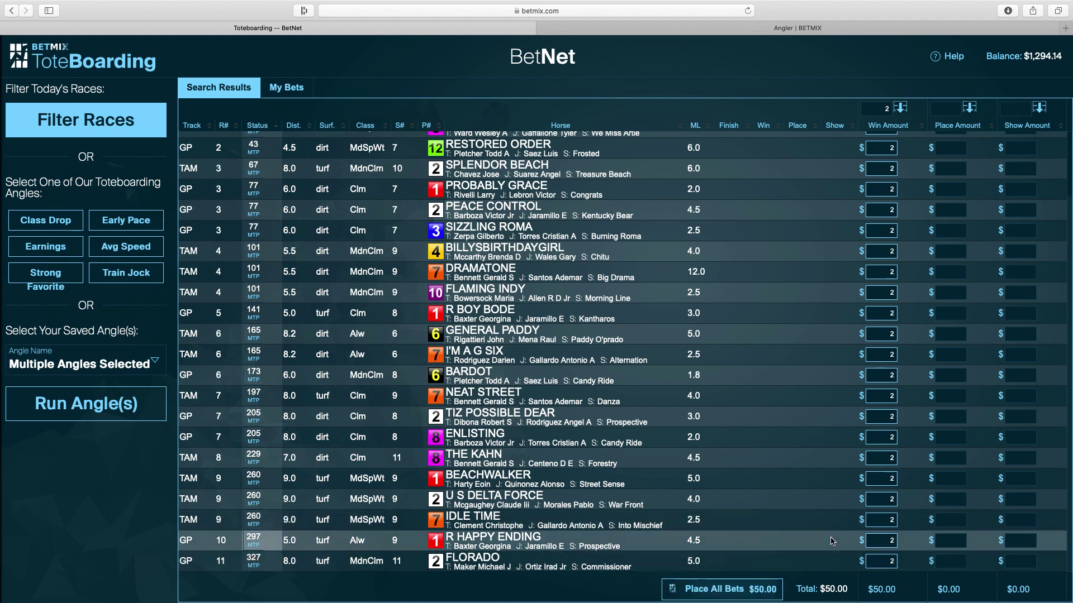
Set the win amount to $0 and apply it to every horse in the search results.
{"action": "scroll", "coordinate": [838, 447], "scroll_direction": "up", "scroll_amount": 3}
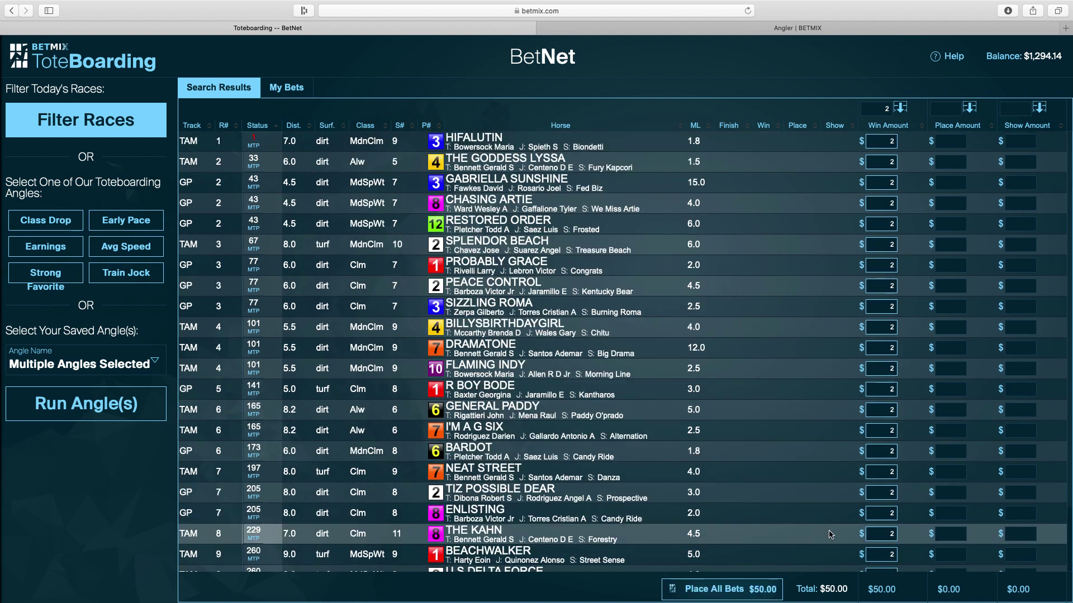
{"action": "left_click", "coordinate": [885, 111]}
{"action": "type", "text": "2"}
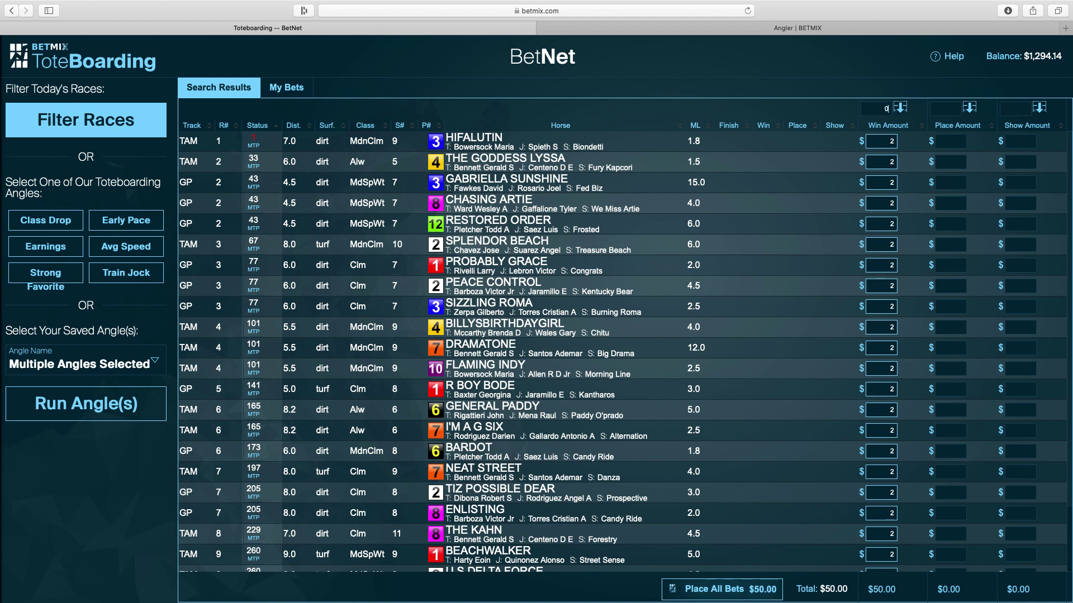
{"action": "left_click", "coordinate": [899, 107]}
{"action": "scroll", "coordinate": [769, 316], "scroll_direction": "down", "scroll_amount": 3}
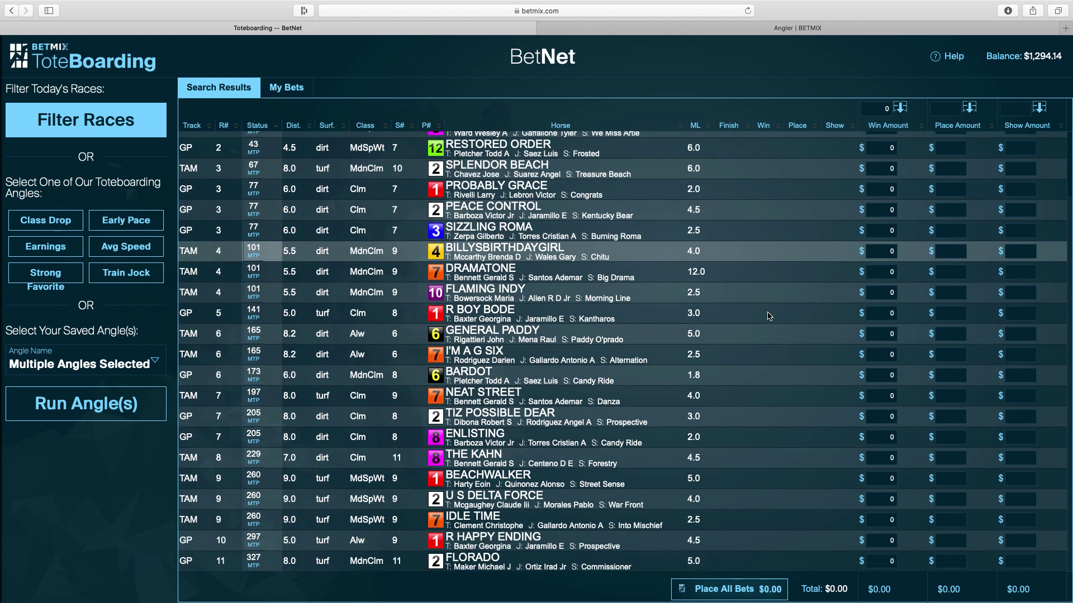
Sort the search results by morning line odds from highest to lowest.
{"action": "scroll", "coordinate": [769, 316], "scroll_direction": "up", "scroll_amount": 3}
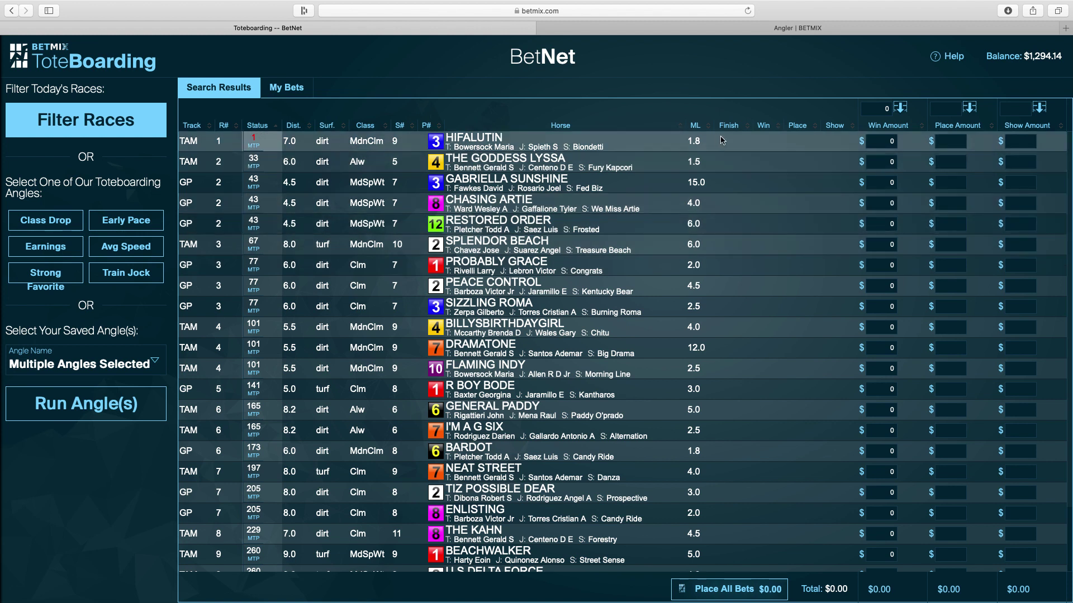
{"action": "left_click", "coordinate": [695, 125]}
{"action": "left_click", "coordinate": [695, 125]}
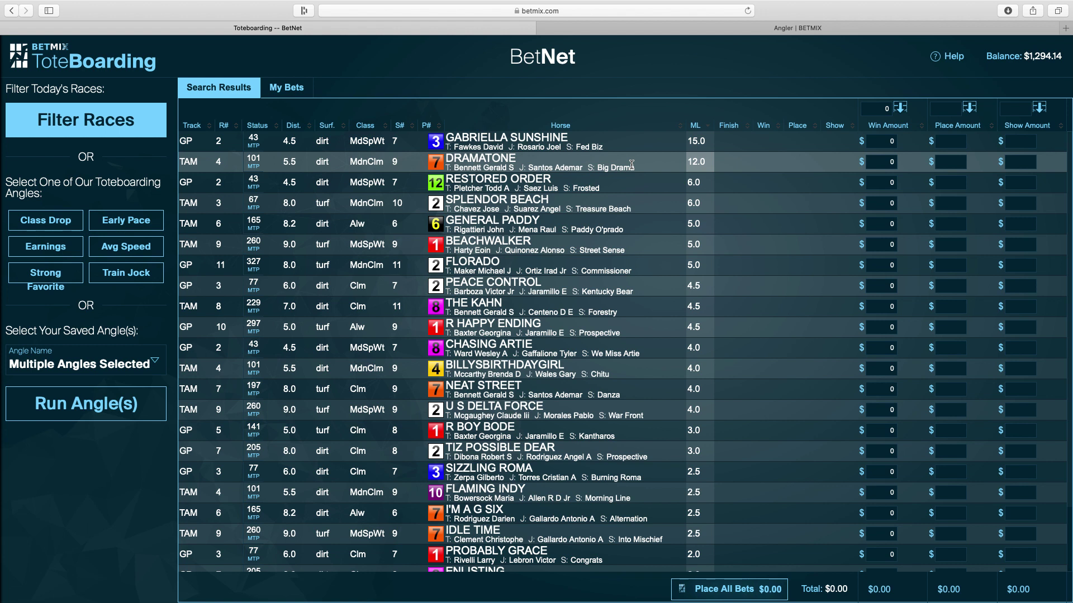
Limit Last Finish to 1st through 3rd in the race filter and search again.
{"action": "left_click", "coordinate": [89, 120]}
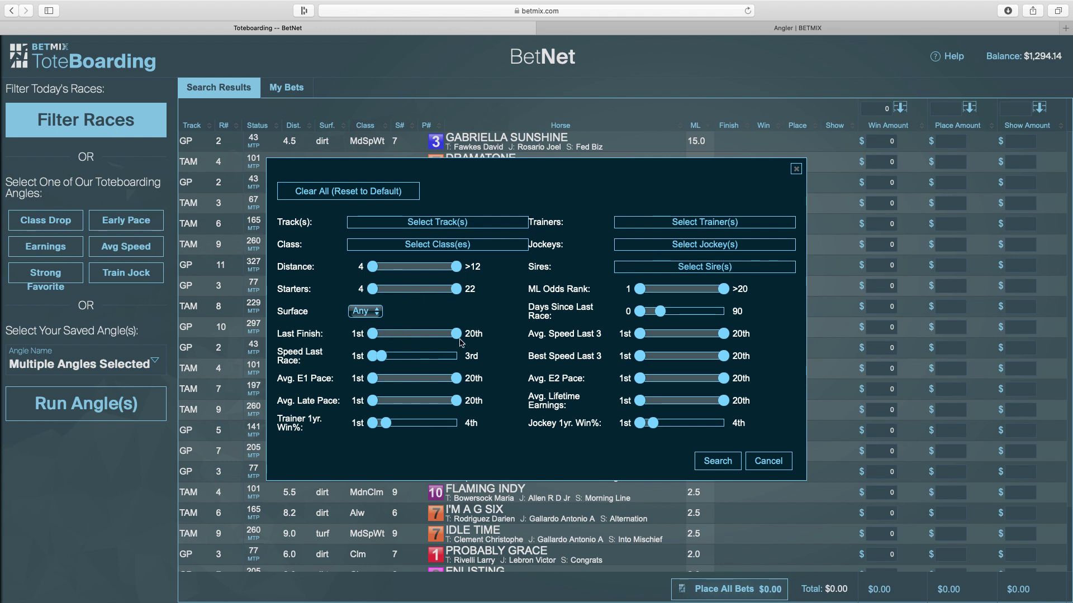
{"action": "left_click_drag", "start_coordinate": [457, 334], "coordinate": [382, 337]}
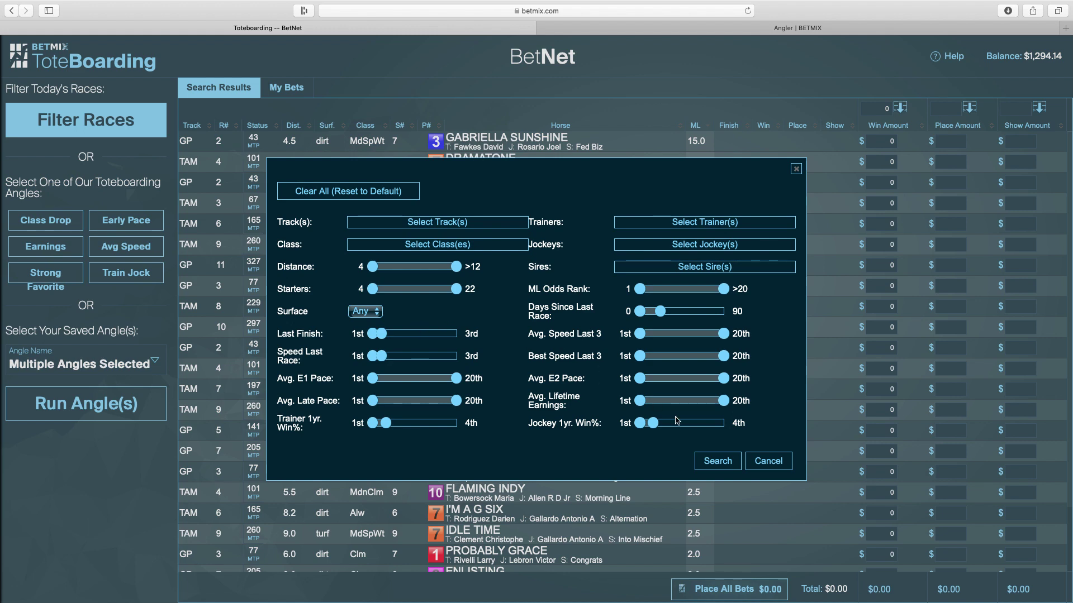
{"action": "left_click", "coordinate": [715, 460]}
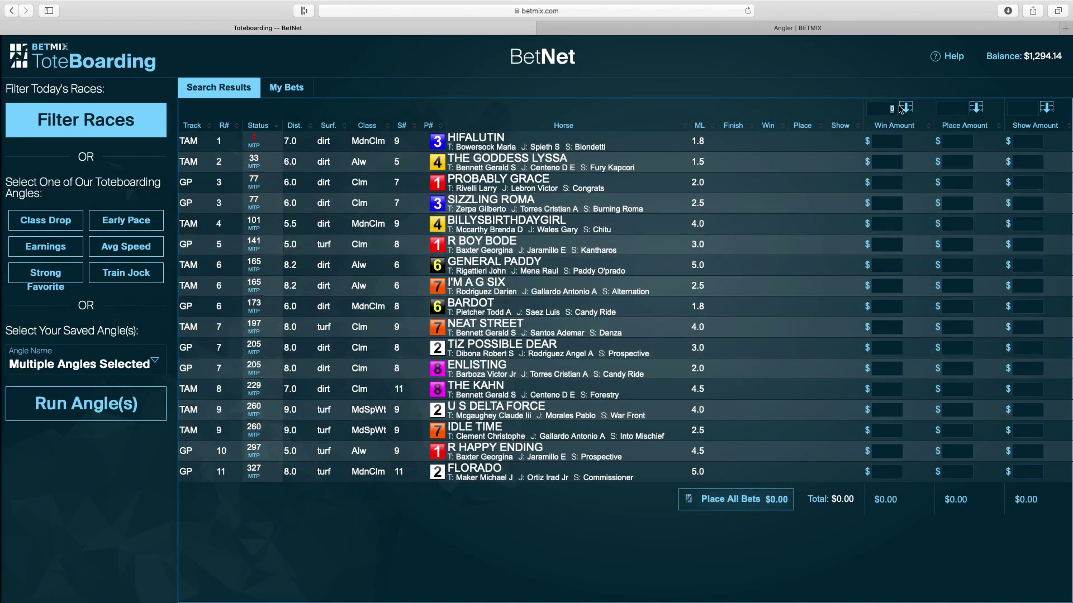
Apply a $2 win amount to every matching horse and place all the bets.
{"action": "type", "text": "2"}
{"action": "left_click_drag", "start_coordinate": [898, 106], "coordinate": [872, 111]}
{"action": "left_click", "coordinate": [906, 107]}
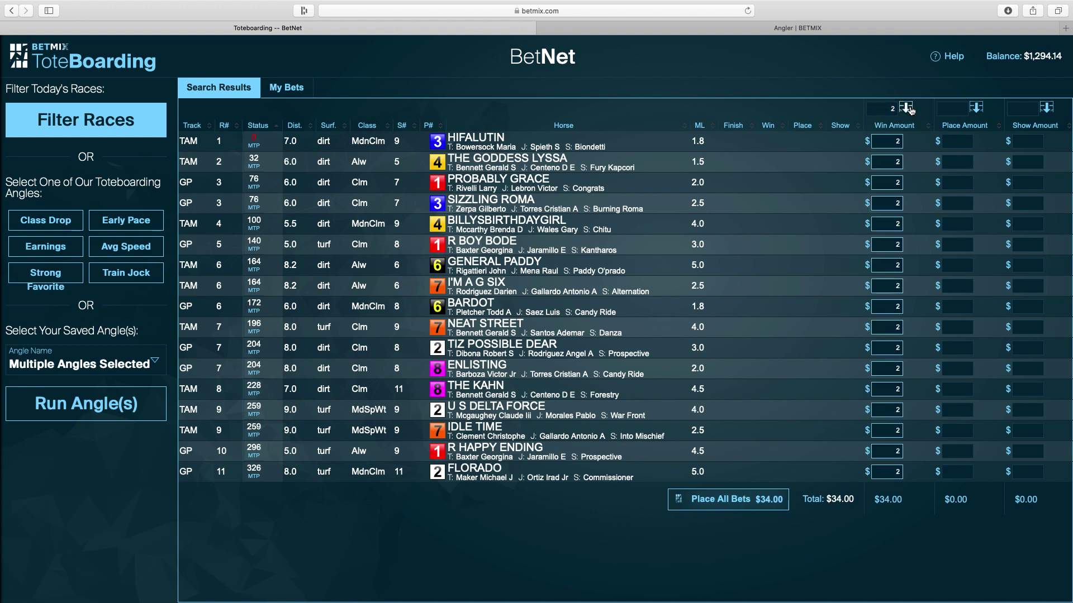
{"action": "left_click", "coordinate": [770, 509]}
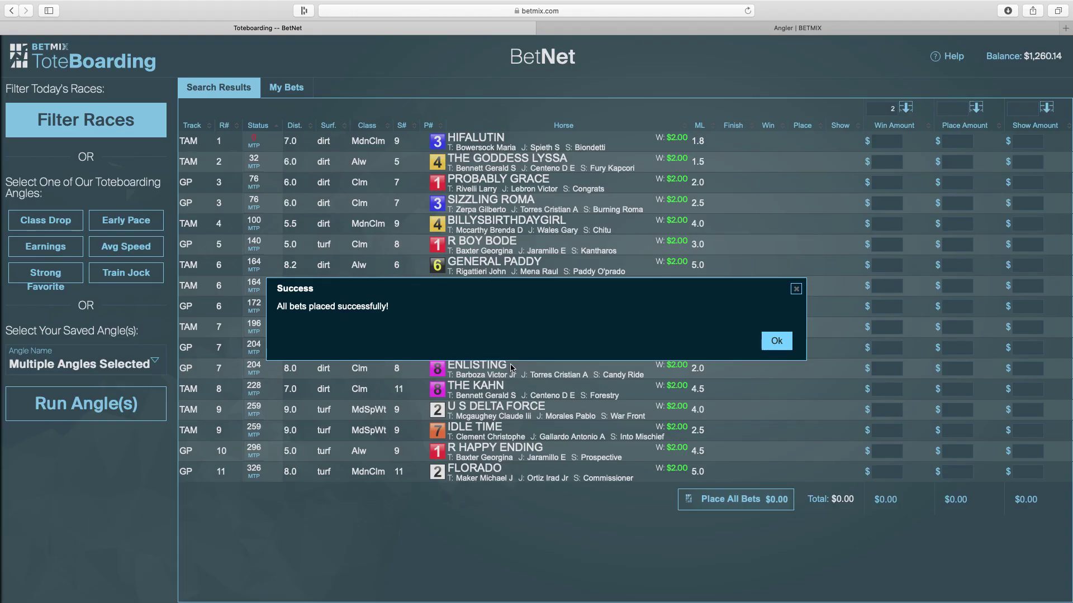
{"action": "left_click", "coordinate": [776, 341]}
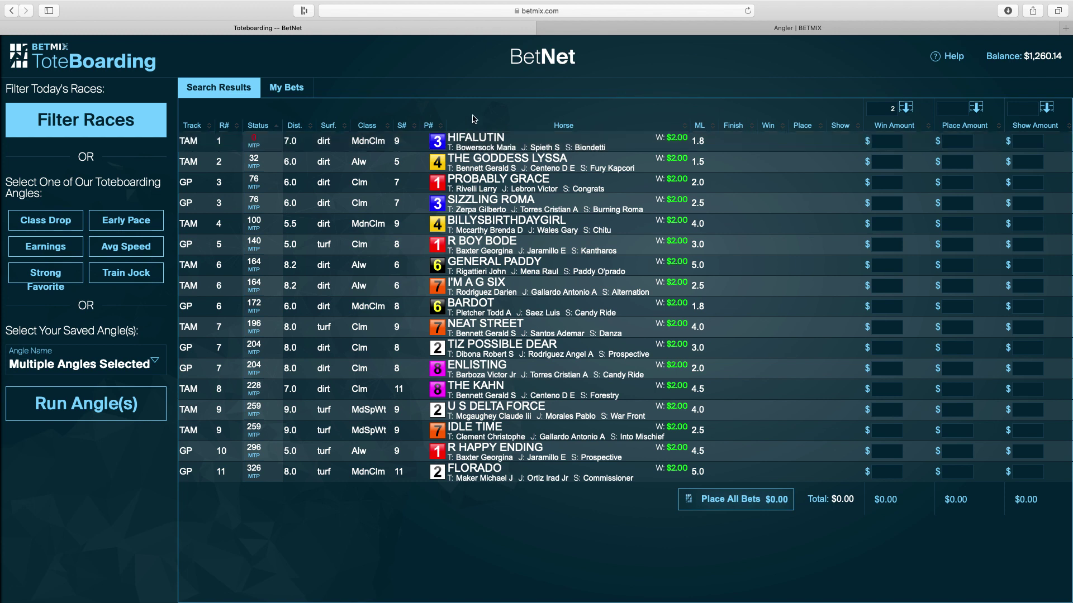
Reset the race filter to its defaults and search for horses by the sire Candy Ride.
{"action": "left_click", "coordinate": [54, 119]}
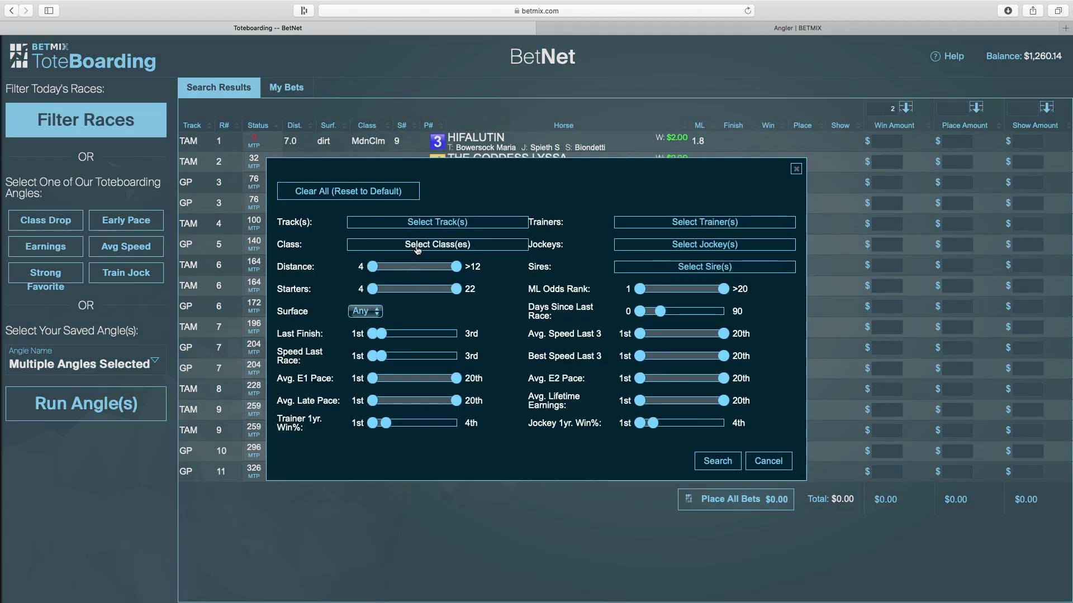
{"action": "left_click", "coordinate": [369, 194]}
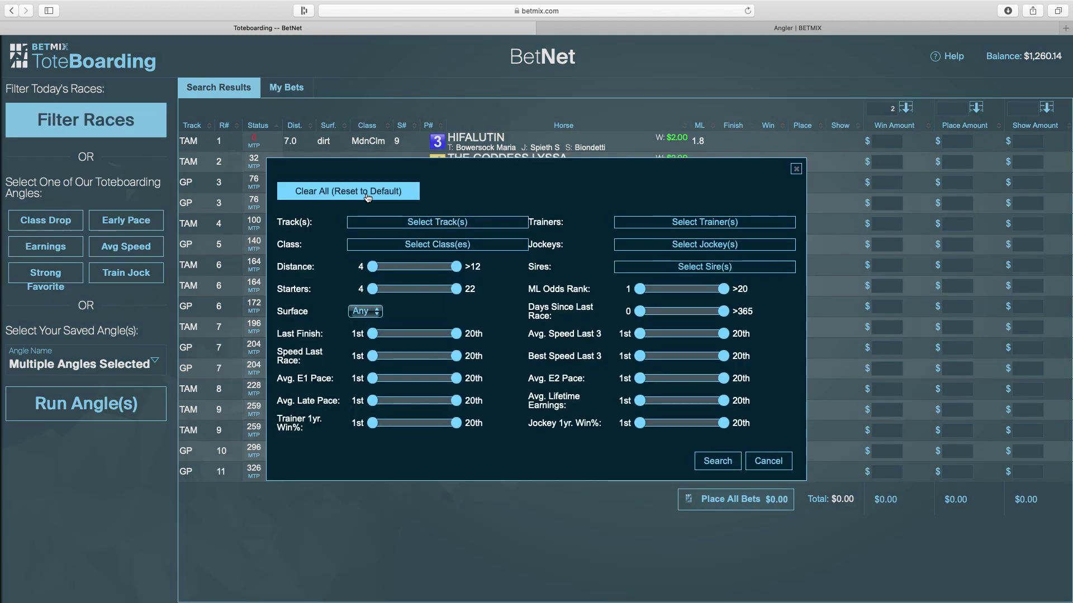
{"action": "left_click", "coordinate": [675, 268]}
{"action": "scroll", "coordinate": [669, 312], "scroll_direction": "down", "scroll_amount": 5}
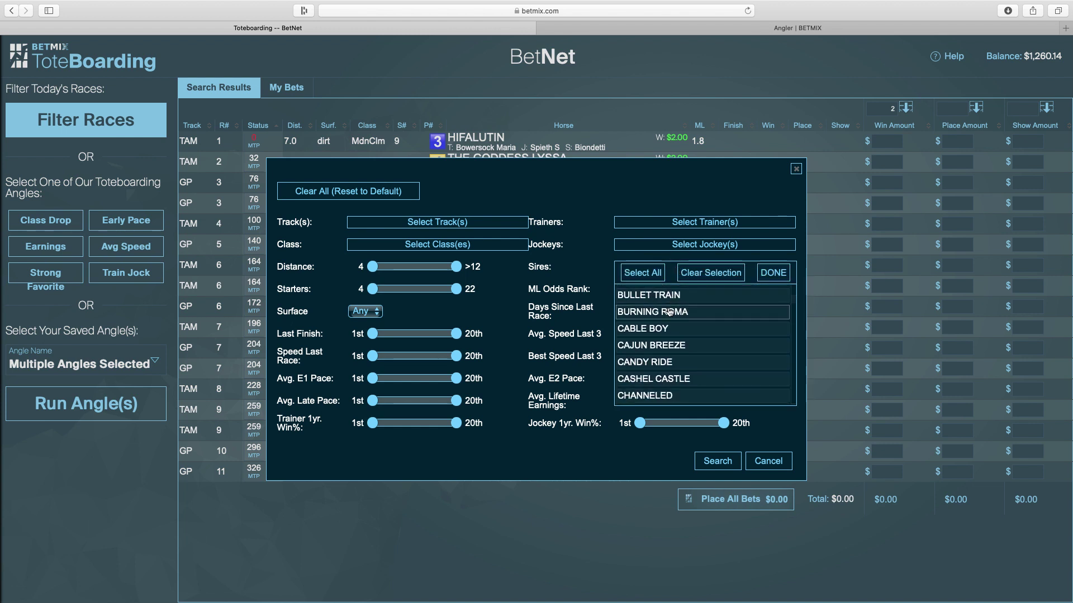
{"action": "left_click", "coordinate": [676, 363]}
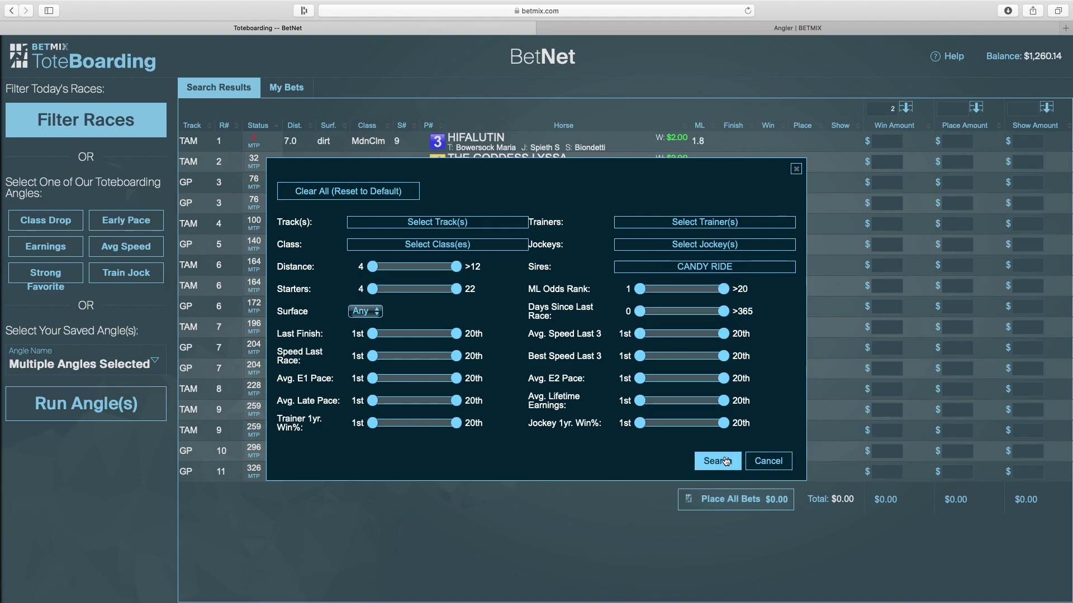
{"action": "left_click", "coordinate": [720, 460]}
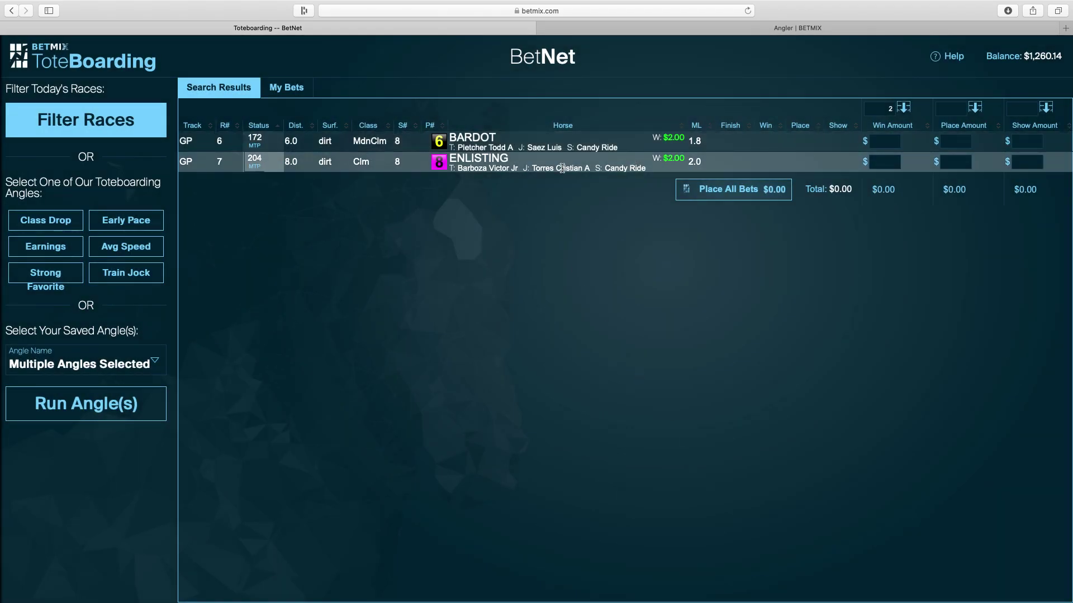
Apply the $2 win amount to the Candy Ride horses and place all the bets.
{"action": "left_click", "coordinate": [904, 107]}
{"action": "left_click", "coordinate": [763, 198]}
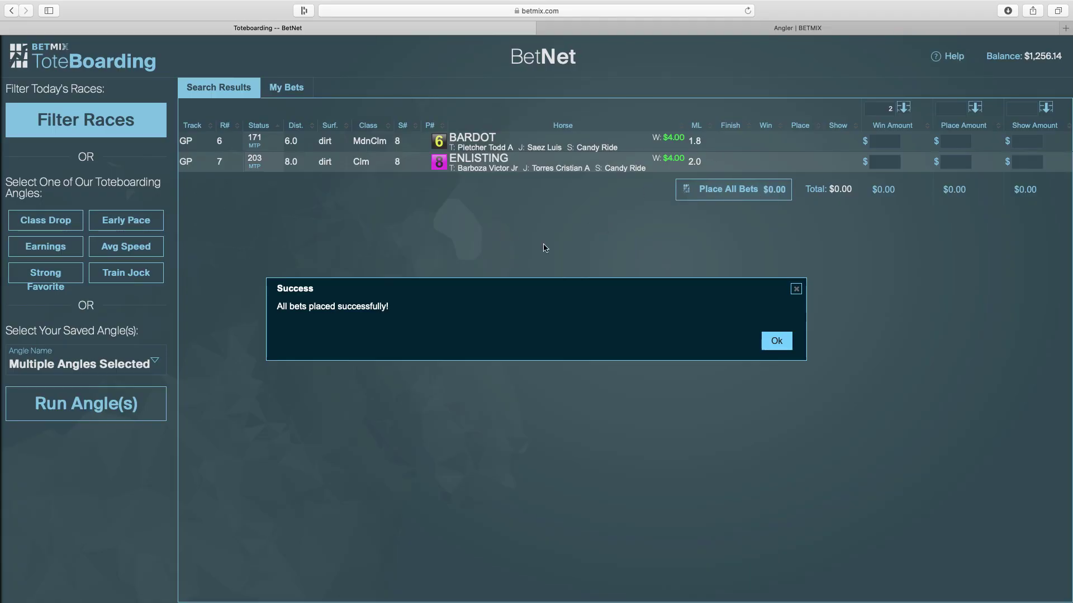
{"action": "left_click", "coordinate": [777, 342]}
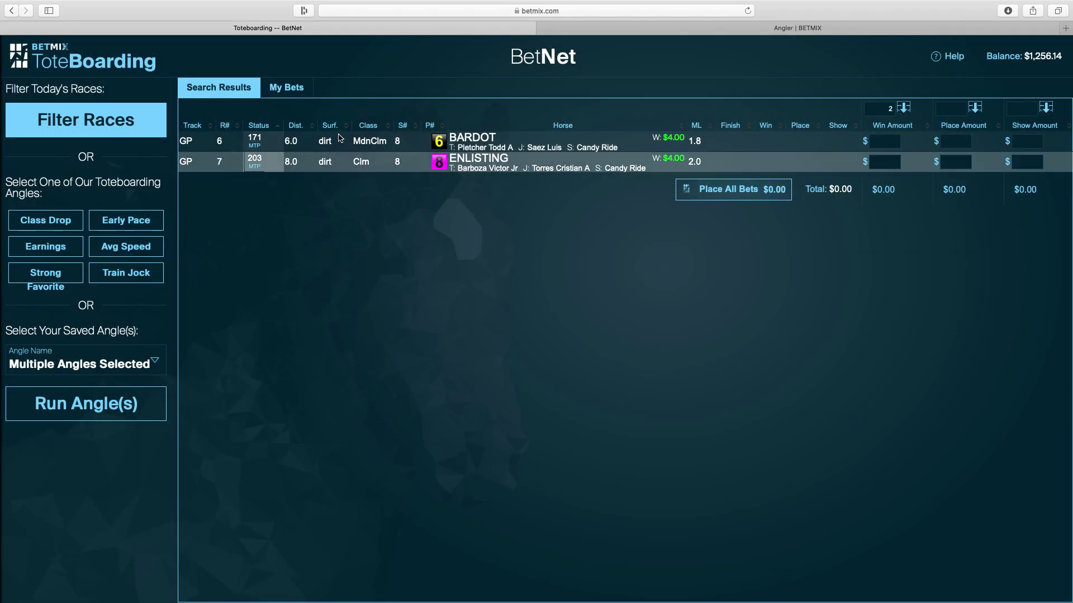
Review the list of placed bets against the win amounts in the search results.
{"action": "left_click", "coordinate": [288, 90]}
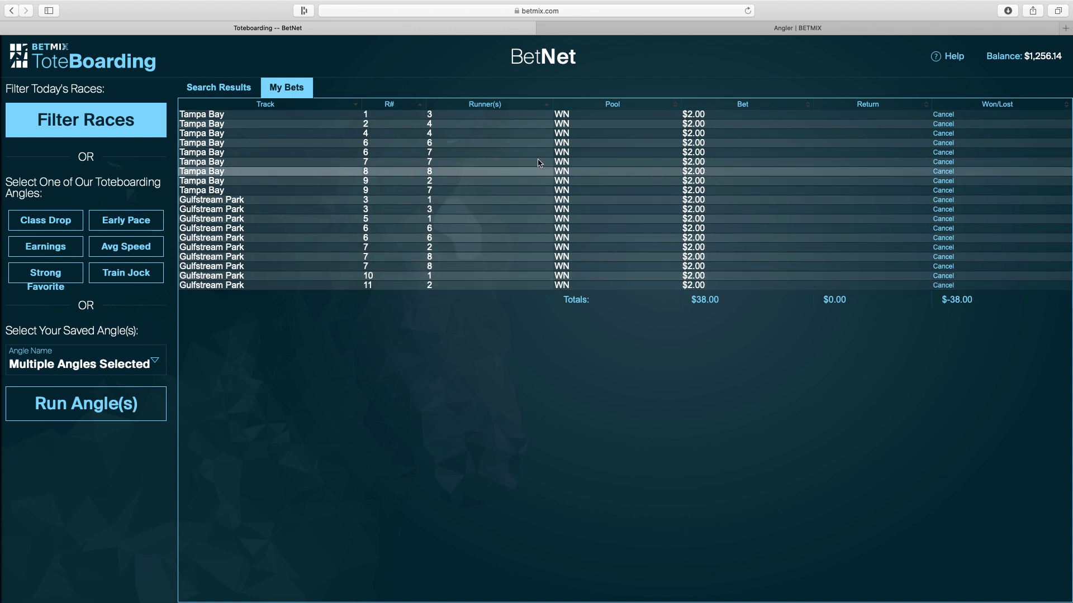
{"action": "left_click", "coordinate": [238, 88]}
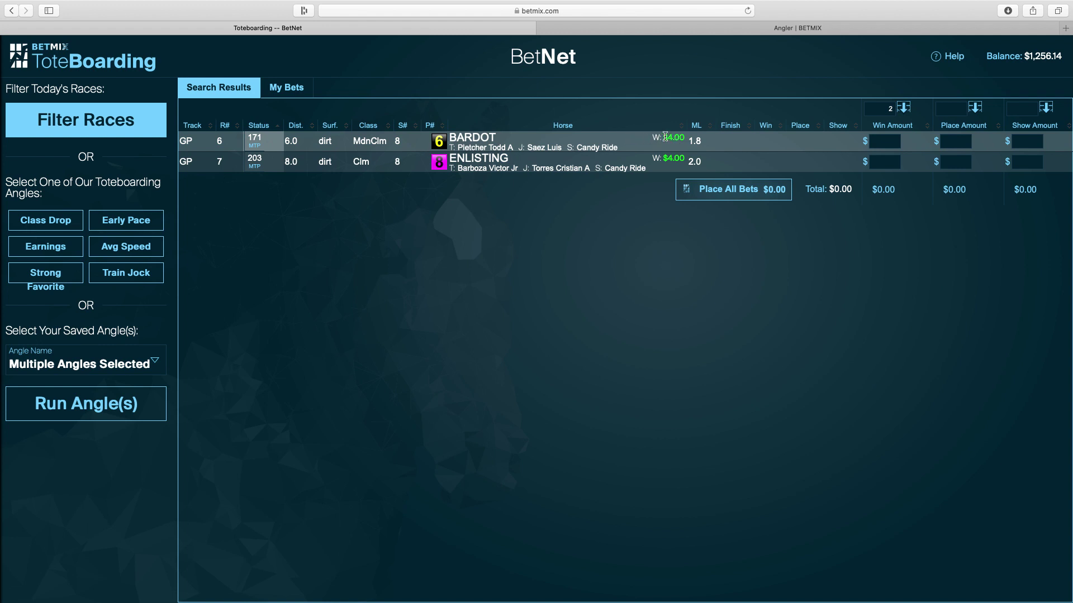
{"action": "left_click", "coordinate": [286, 88]}
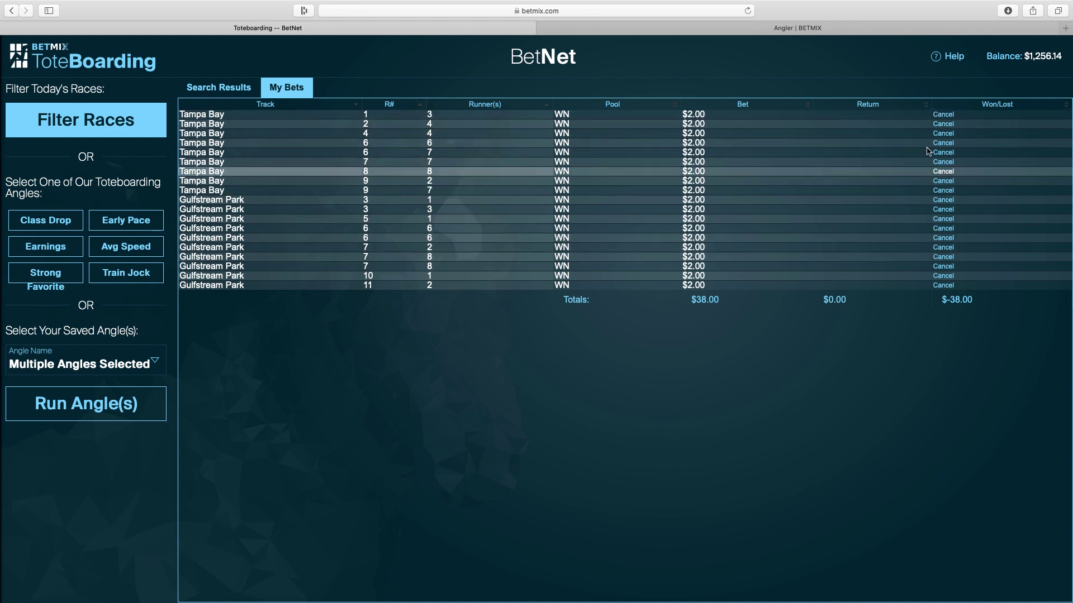
{"action": "left_click", "coordinate": [230, 95]}
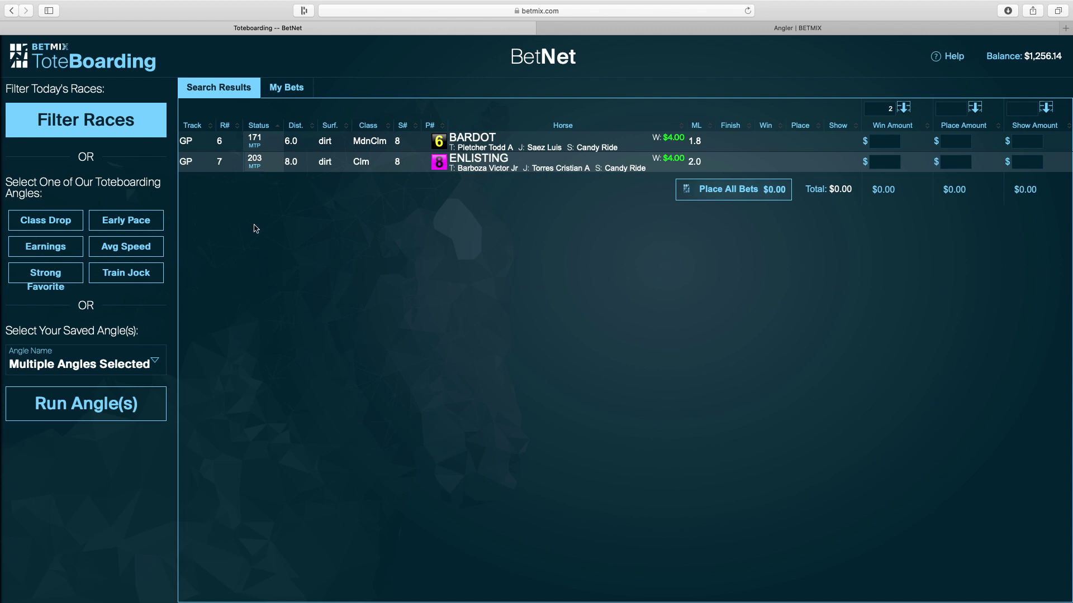
{"action": "left_click", "coordinate": [124, 118]}
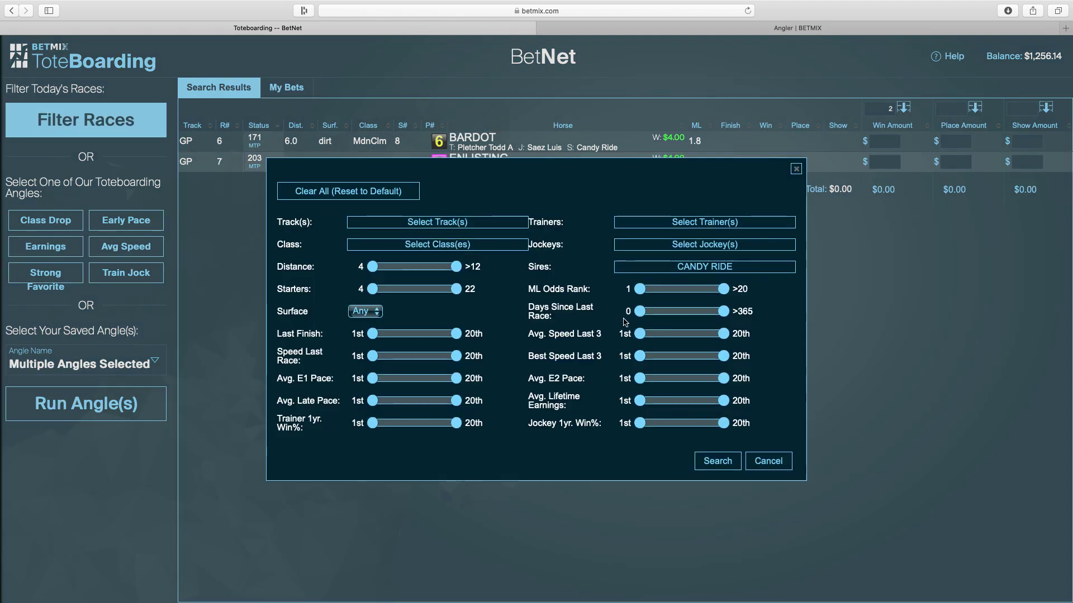
{"action": "left_click", "coordinate": [386, 192]}
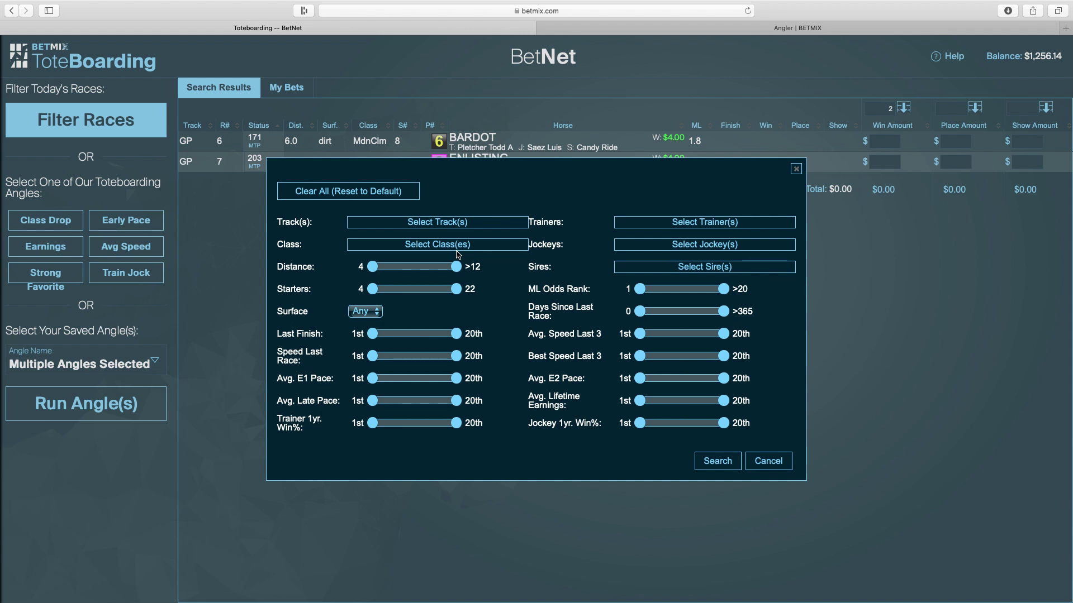
{"action": "left_click", "coordinate": [764, 460]}
Run the ready-made Toteboarding angles Class Drop, Avg Speed and Train Jock one at a time.
{"action": "left_click", "coordinate": [52, 220]}
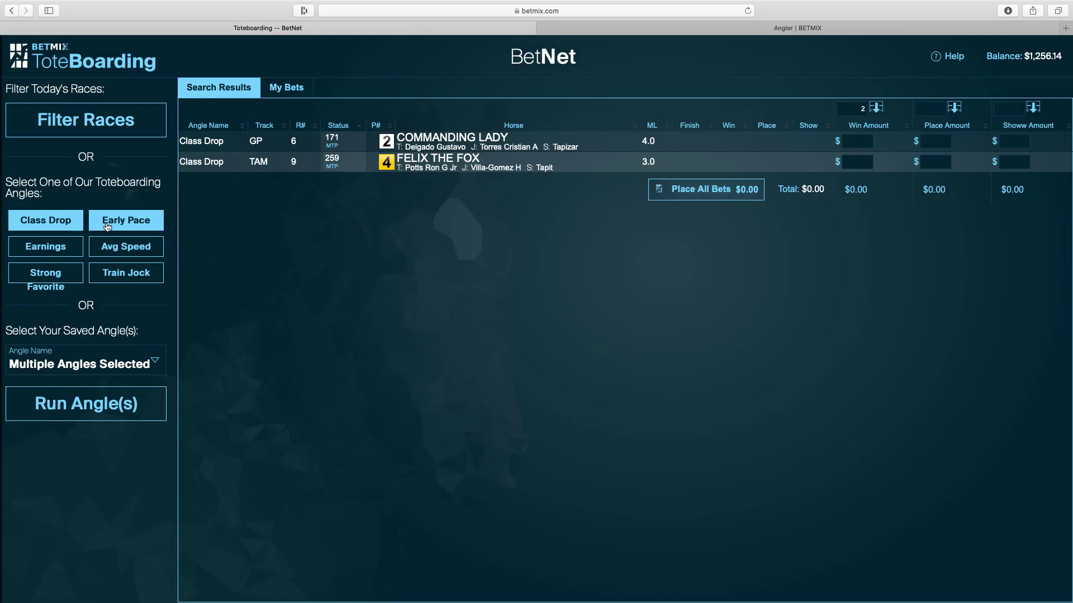
{"action": "left_click", "coordinate": [112, 246]}
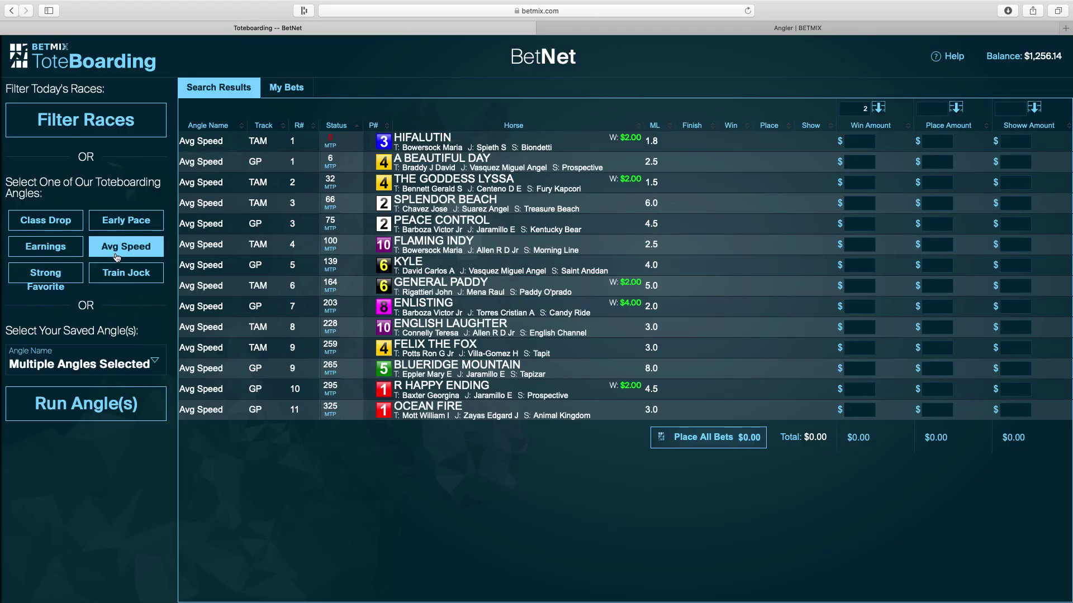
{"action": "left_click", "coordinate": [118, 272]}
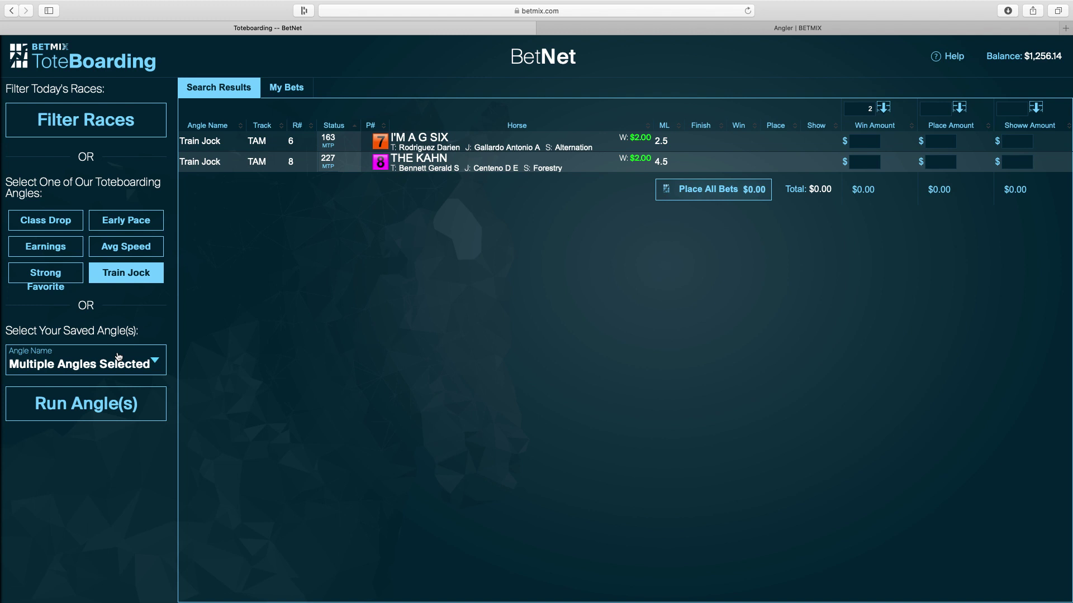
Select all saved angles, replacing the current selection, and run them together.
{"action": "left_click", "coordinate": [155, 362]}
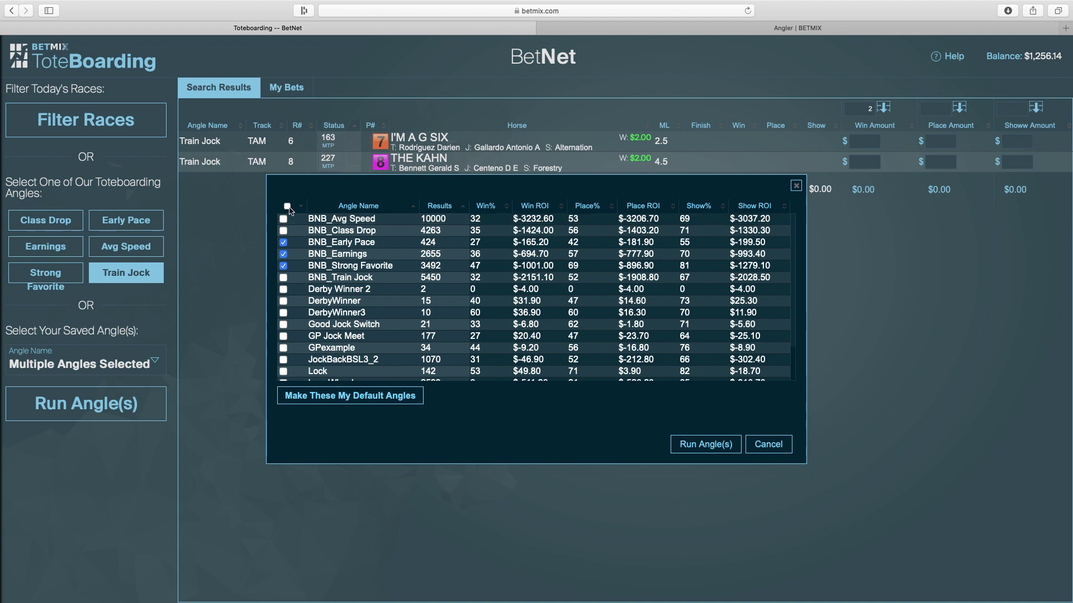
{"action": "scroll", "coordinate": [287, 268], "scroll_direction": "down", "scroll_amount": 2}
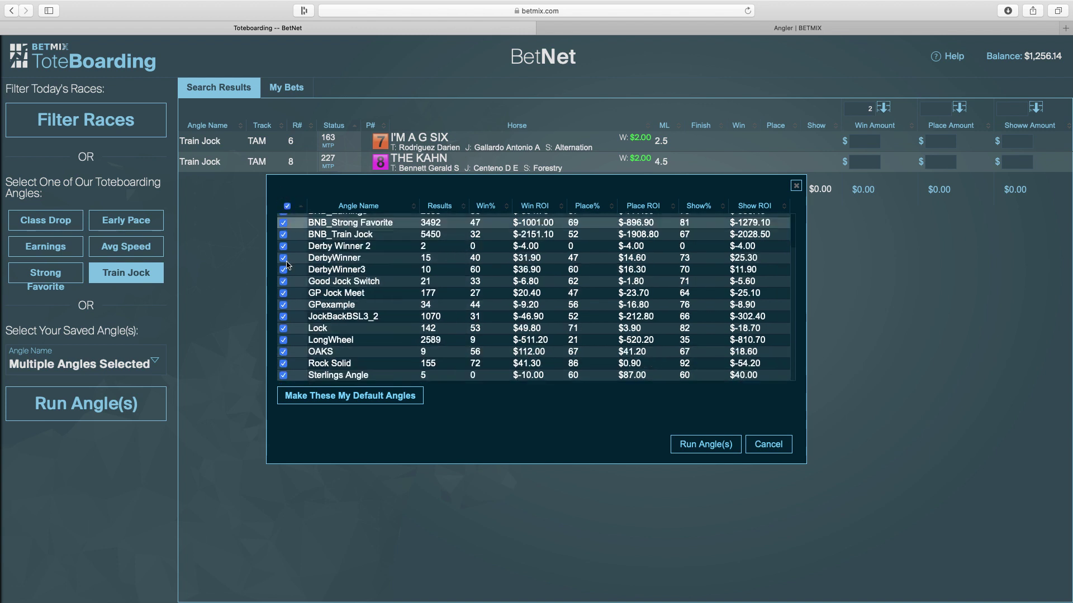
{"action": "scroll", "coordinate": [288, 265], "scroll_direction": "up", "scroll_amount": 2}
{"action": "left_click", "coordinate": [287, 206]}
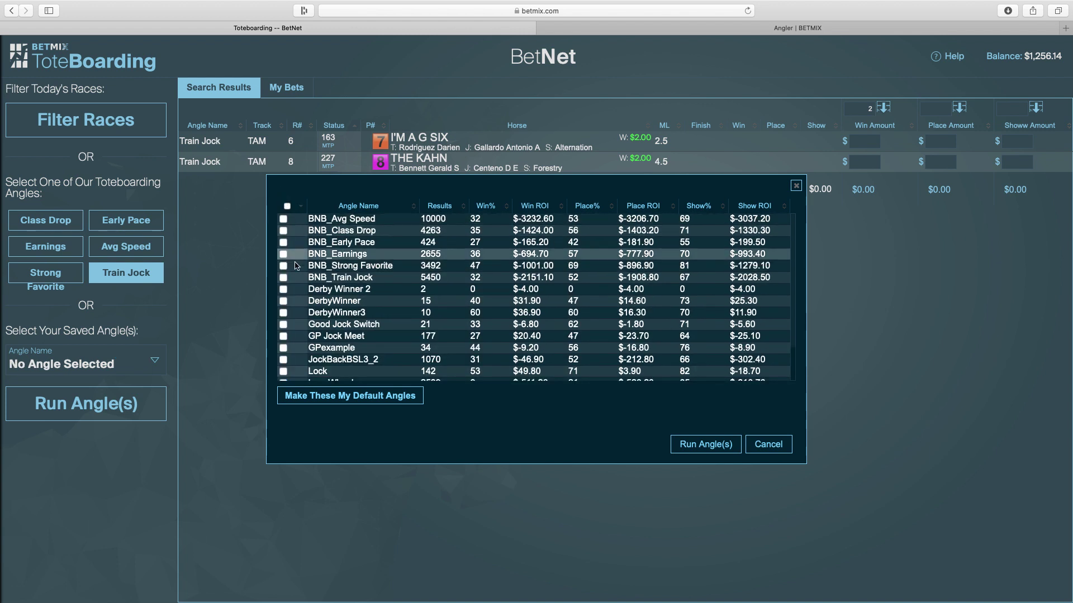
{"action": "left_click", "coordinate": [287, 205]}
{"action": "left_click", "coordinate": [705, 444]}
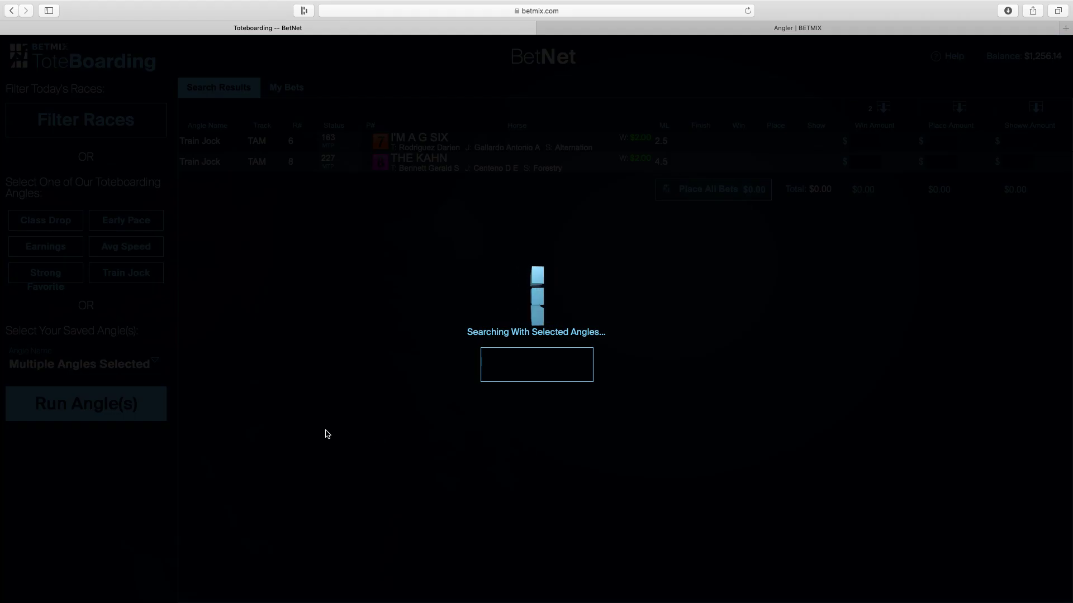
Look through the horses matched by the combined saved angles and the angle names listed for them.
{"action": "scroll", "coordinate": [523, 311], "scroll_direction": "down", "scroll_amount": 5}
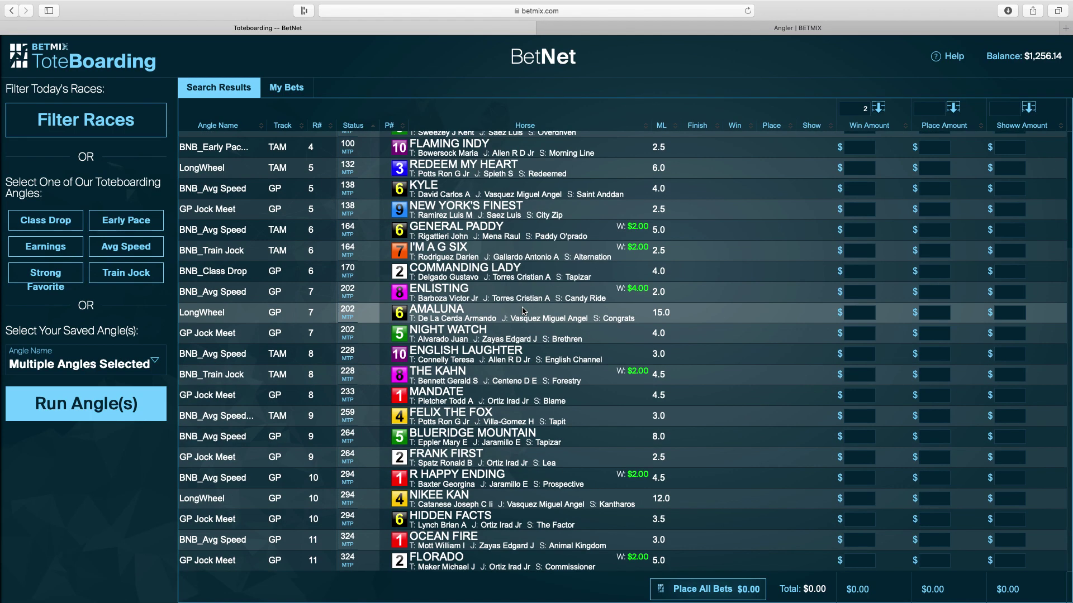
{"action": "scroll", "coordinate": [561, 361], "scroll_direction": "up", "scroll_amount": 4}
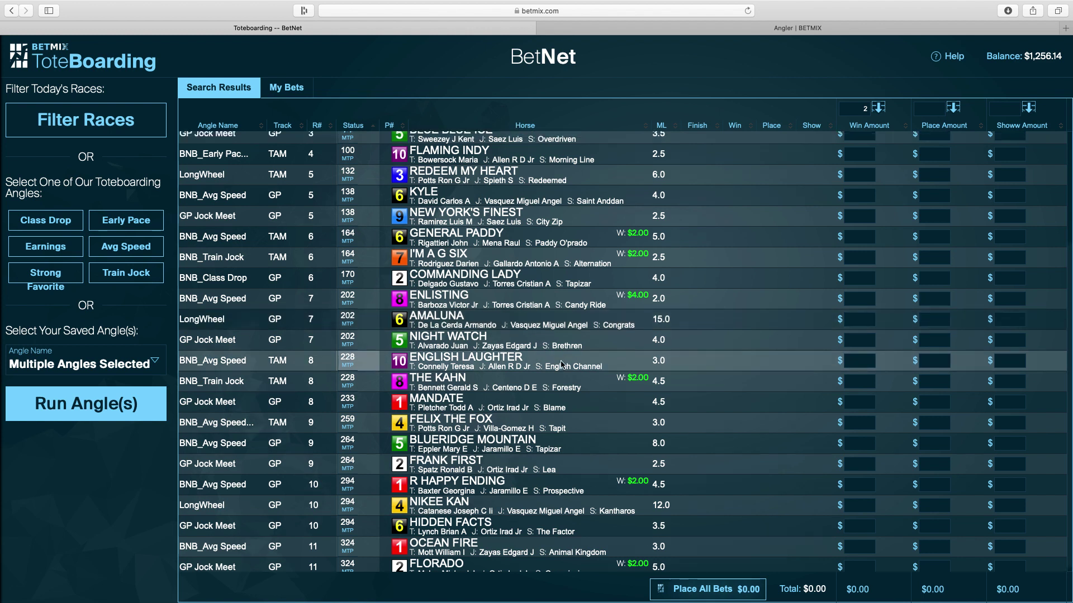
{"action": "scroll", "coordinate": [294, 222], "scroll_direction": "up", "scroll_amount": 2}
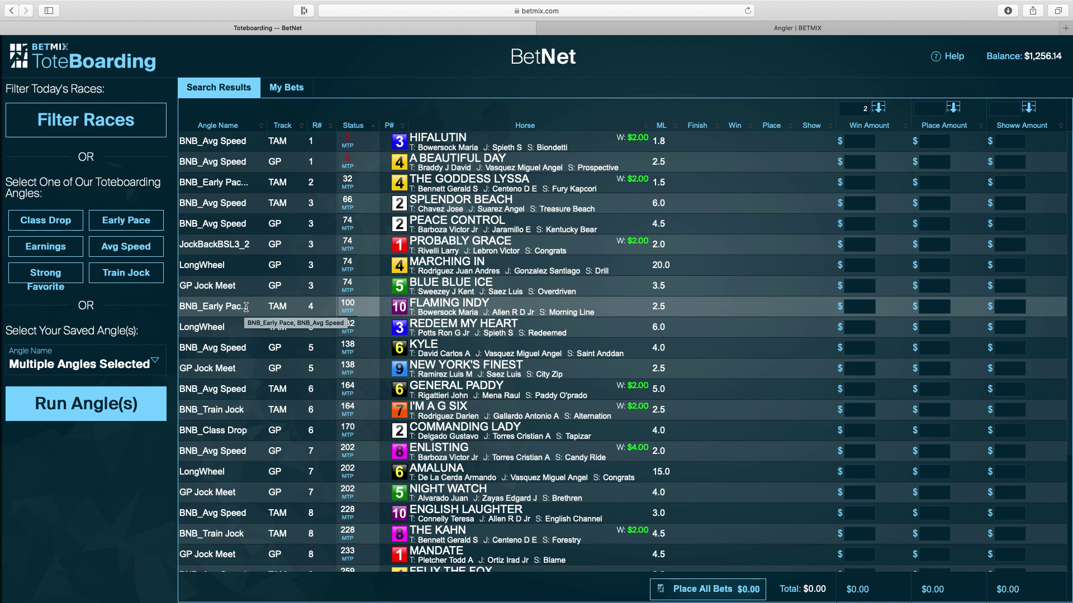
Run only the saved angles BNB_Avg Speed and BNB_Class Drop, and apply the $2 win amount to all matching horses.
{"action": "left_click", "coordinate": [149, 369]}
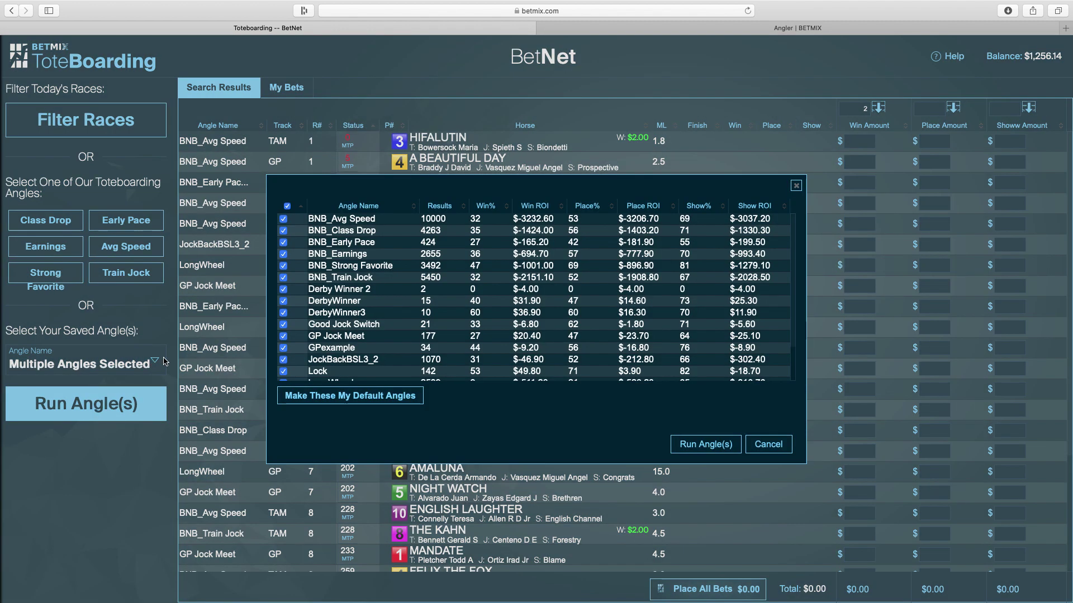
{"action": "left_click", "coordinate": [287, 206]}
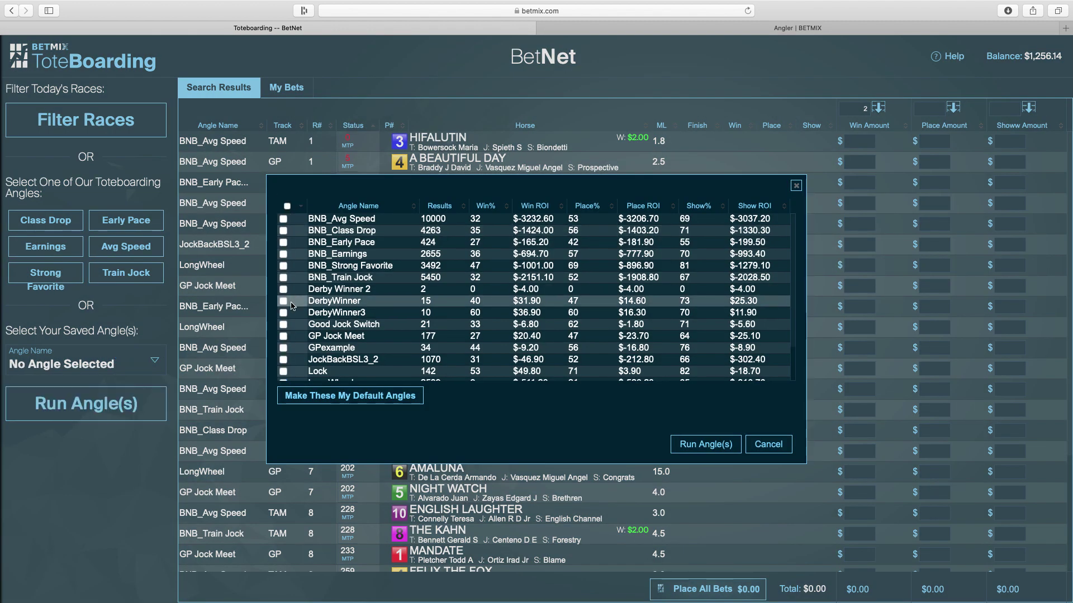
{"action": "left_click", "coordinate": [284, 219]}
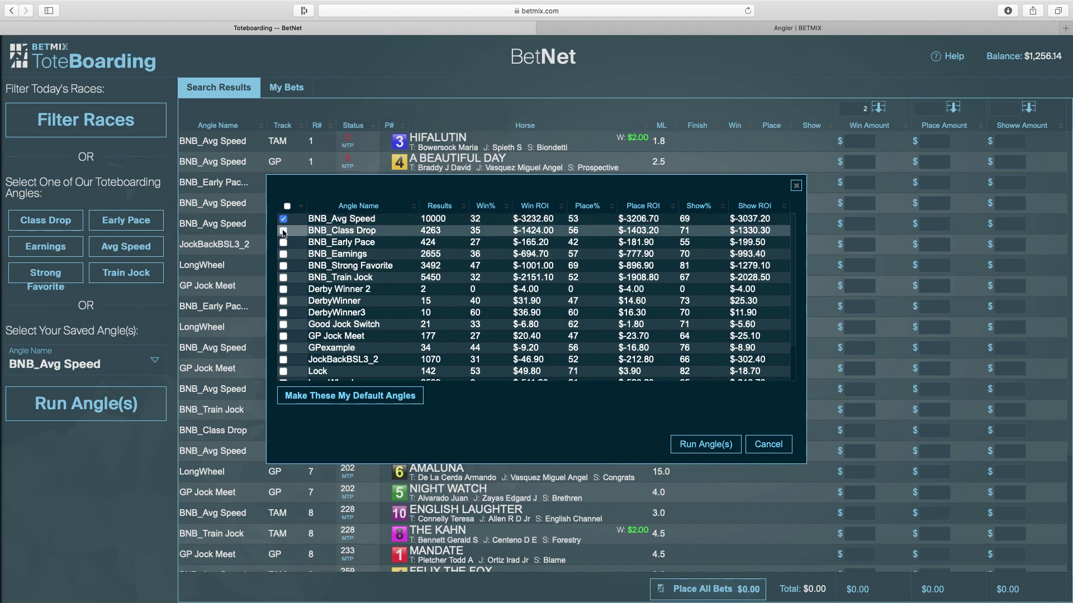
{"action": "left_click", "coordinate": [283, 230]}
{"action": "left_click", "coordinate": [720, 447]}
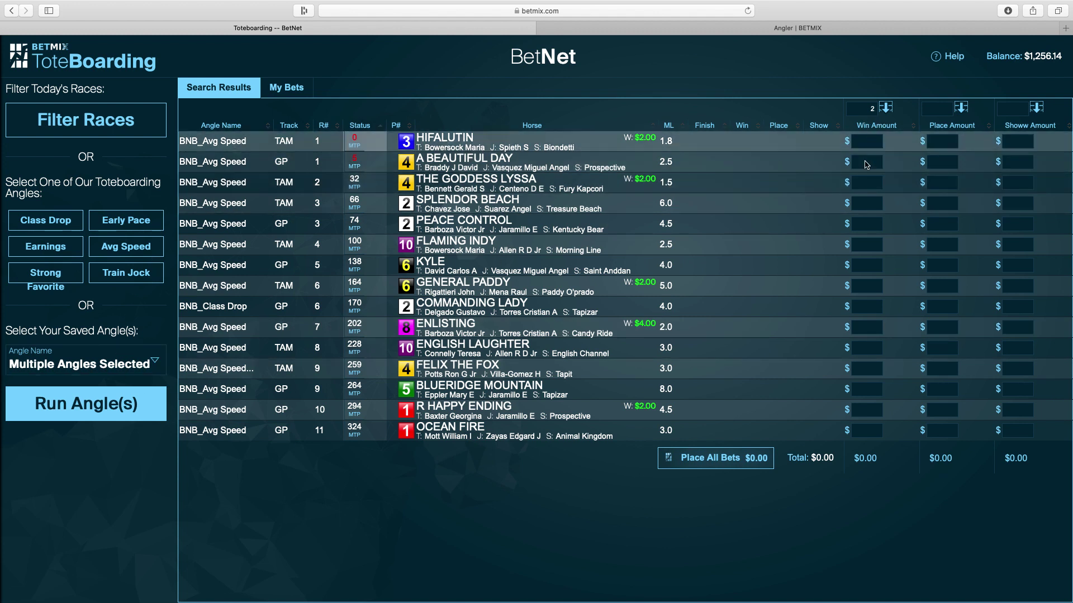
{"action": "left_click", "coordinate": [886, 107]}
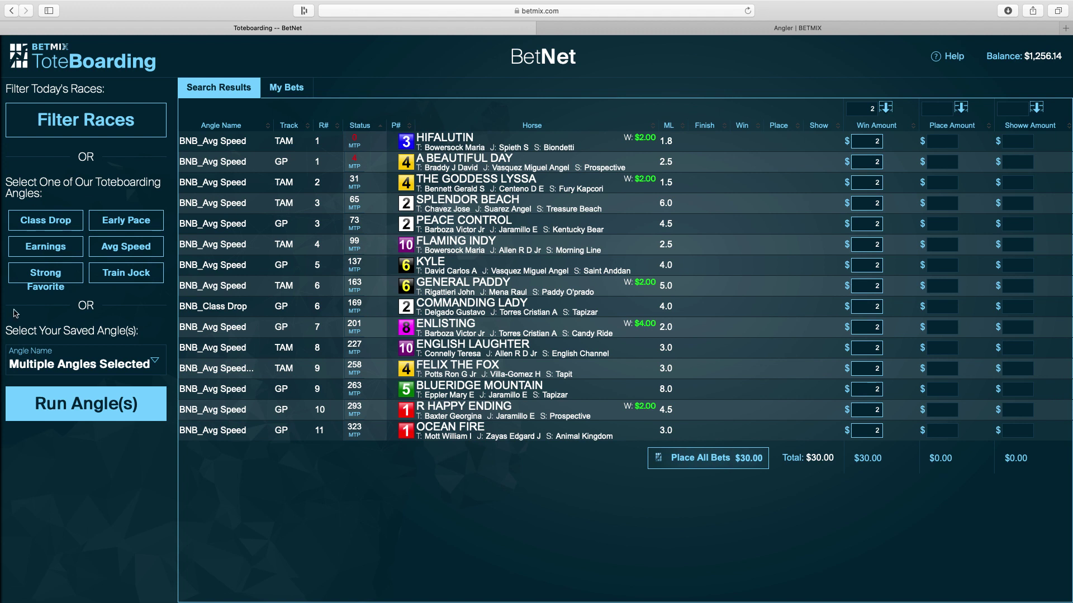
Look through the list of saved angles and their win, place and show statistics, then close it without running any.
{"action": "left_click", "coordinate": [134, 364]}
{"action": "scroll", "coordinate": [323, 311], "scroll_direction": "down", "scroll_amount": 2}
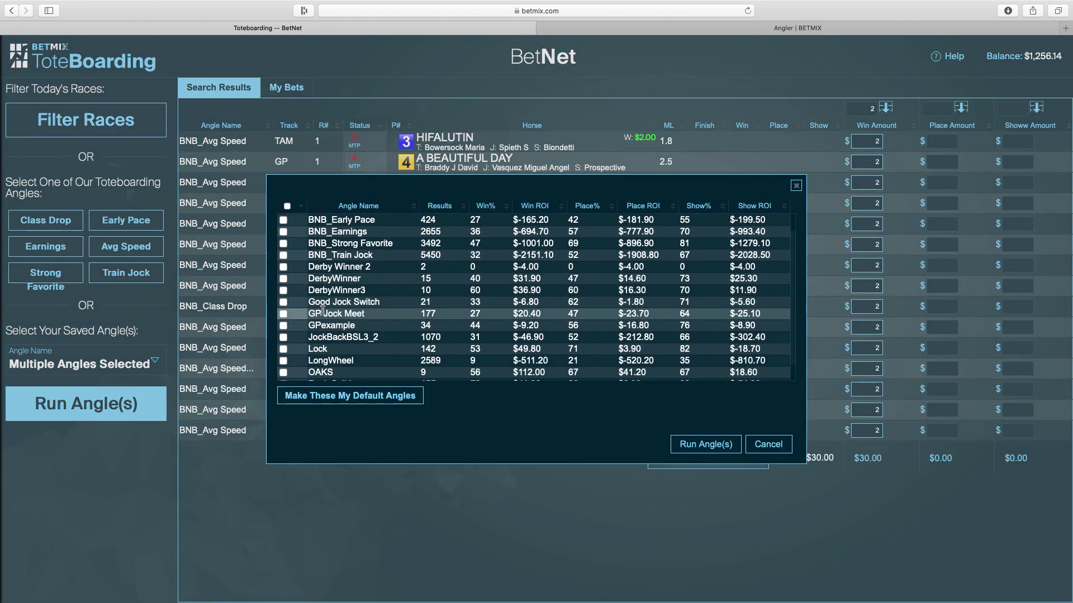
{"action": "scroll", "coordinate": [323, 310], "scroll_direction": "up", "scroll_amount": 2}
{"action": "scroll", "coordinate": [322, 316], "scroll_direction": "down", "scroll_amount": 3}
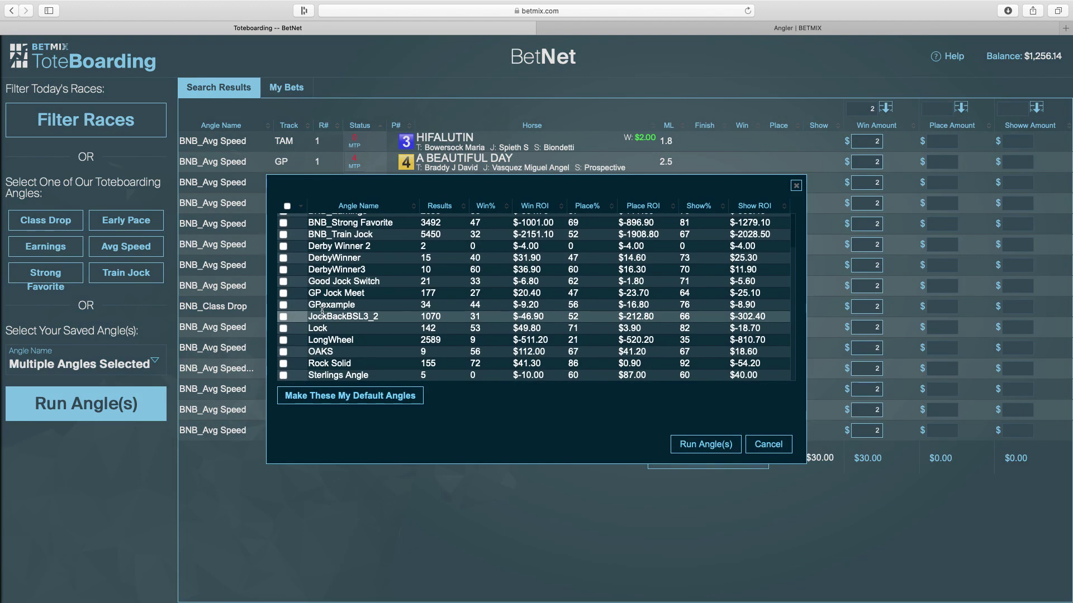
{"action": "scroll", "coordinate": [321, 330], "scroll_direction": "up", "scroll_amount": 3}
{"action": "left_click", "coordinate": [767, 444]}
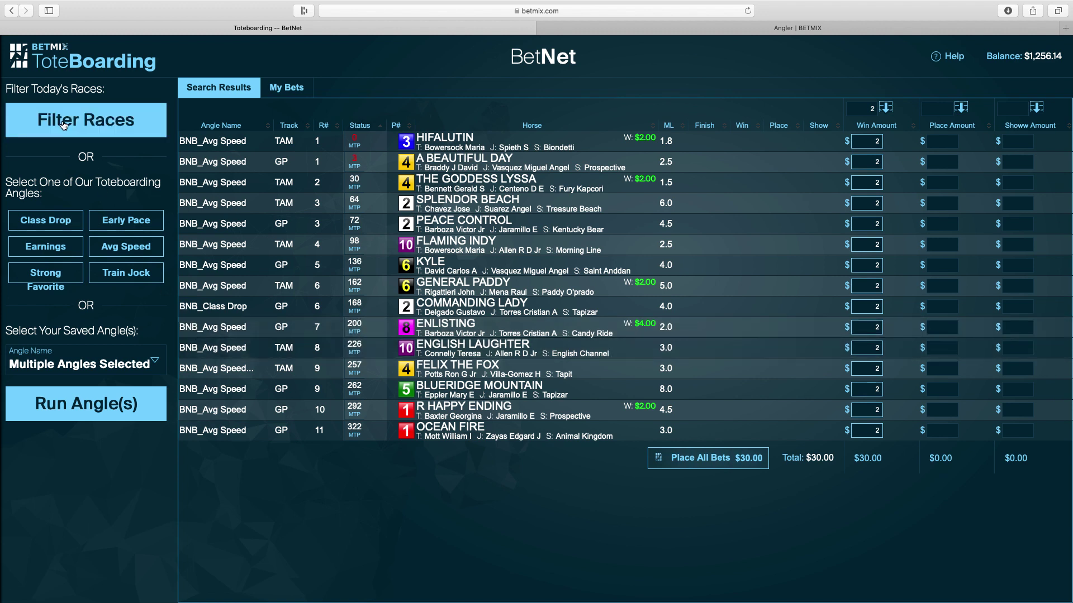
Show the ToteBoarding navigation to the other products.
{"action": "left_click", "coordinate": [19, 56]}
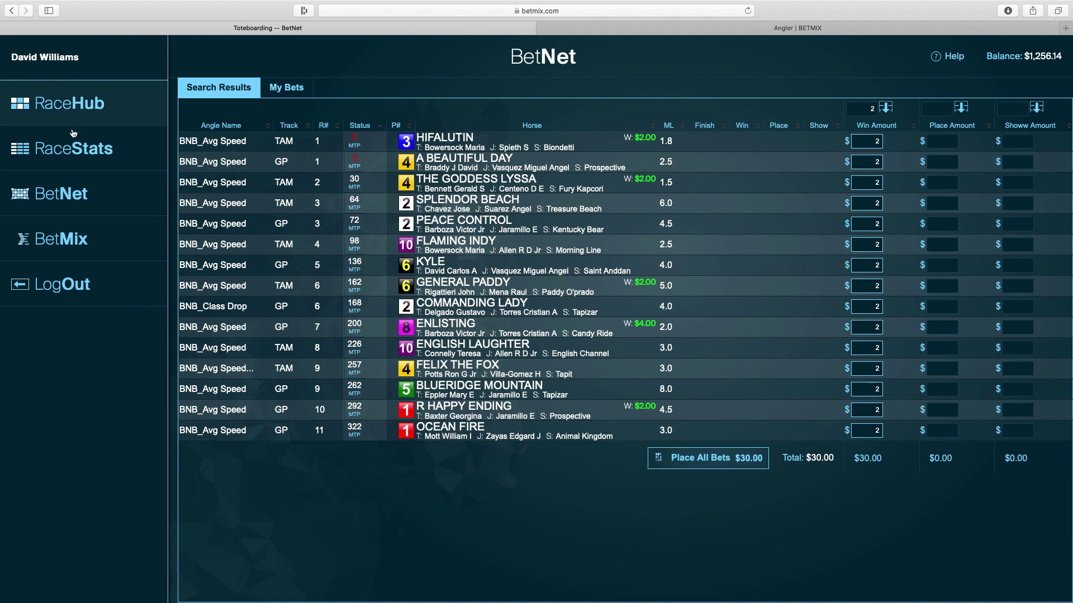